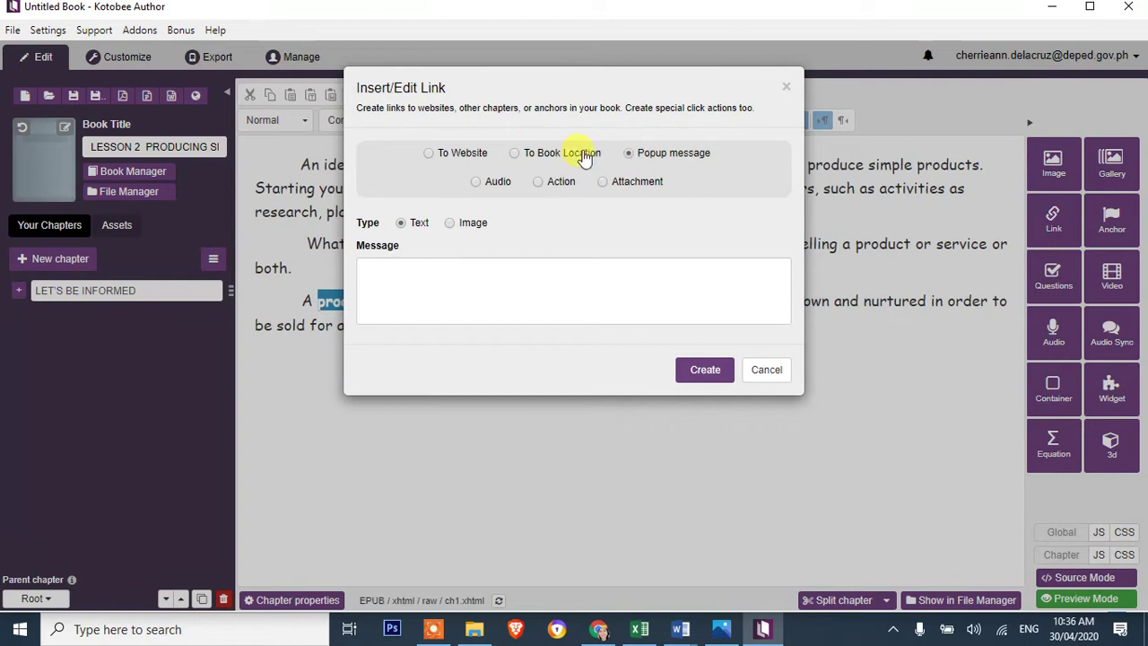
Look through the website and book location link options, and return to the popup message option
left_click(451, 154)
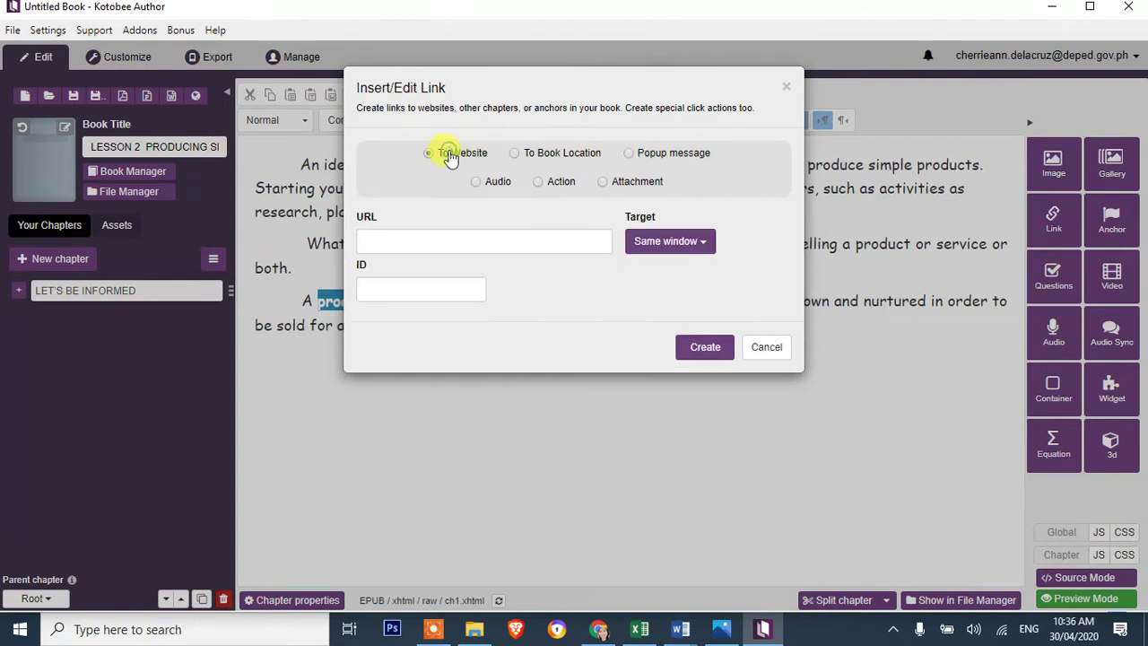
left_click(527, 153)
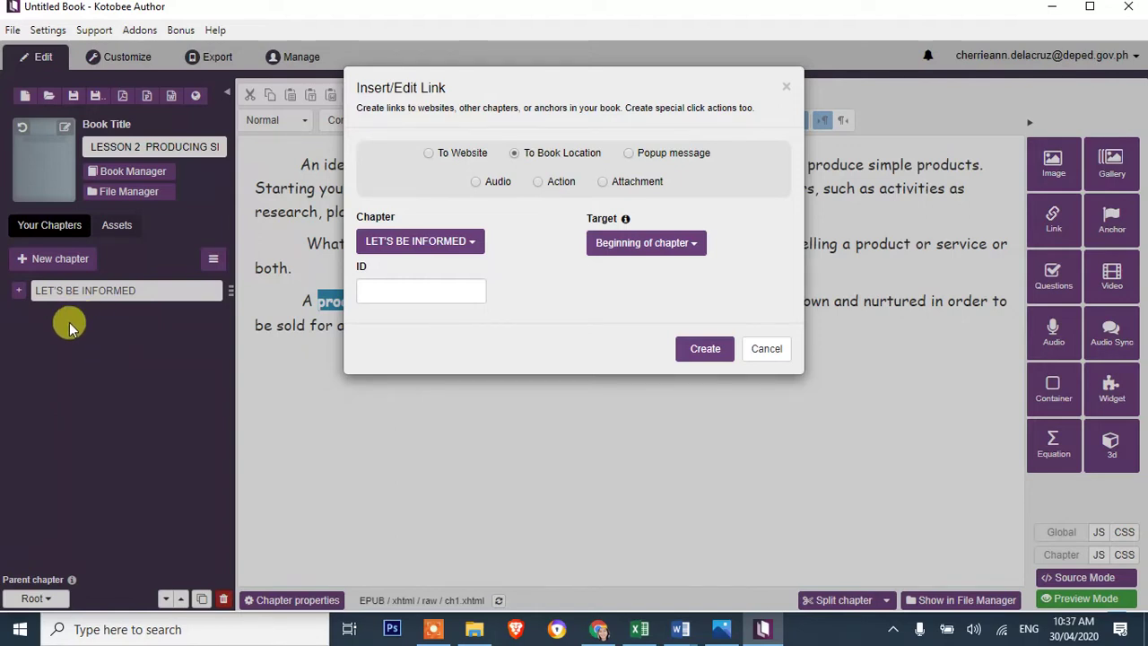
left_click(684, 163)
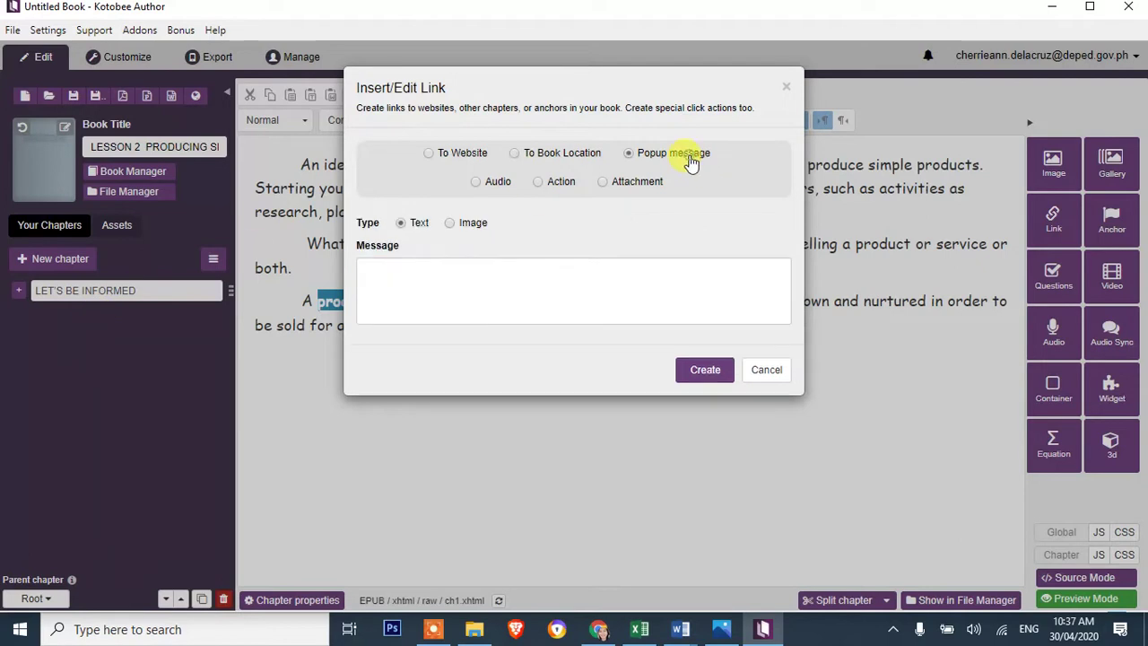
For the popup message, copy the Wikipedia definition of product from the Google search page in Chrome and return to Kotobee Author
left_click(585, 291)
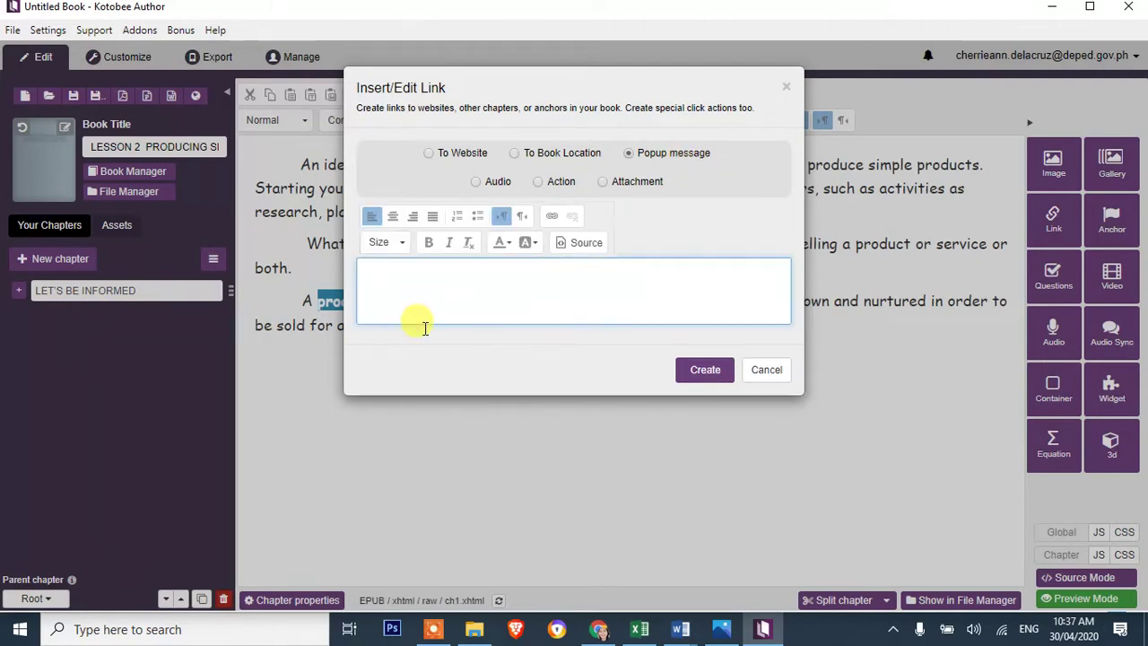
left_click(598, 629)
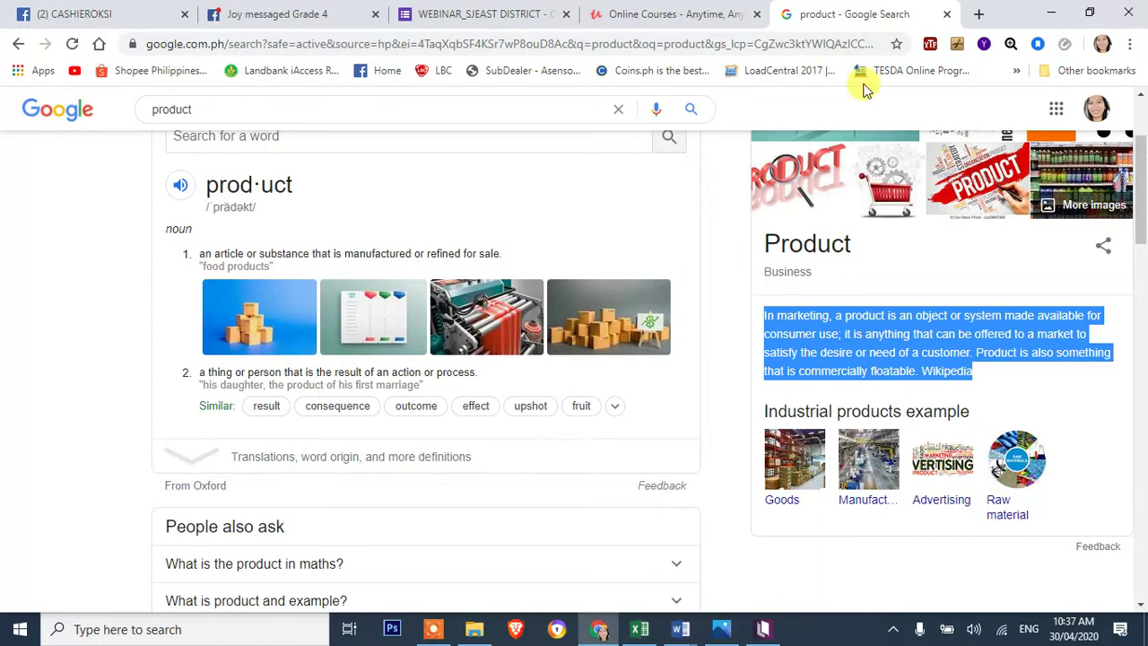
right_click(858, 366)
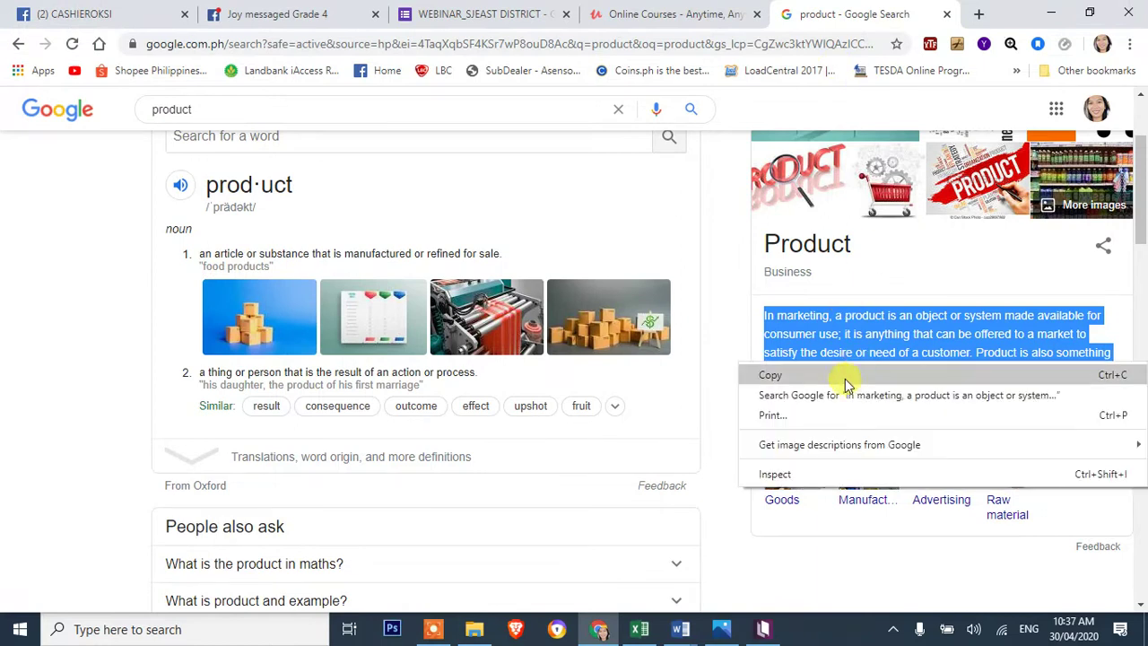
left_click(793, 376)
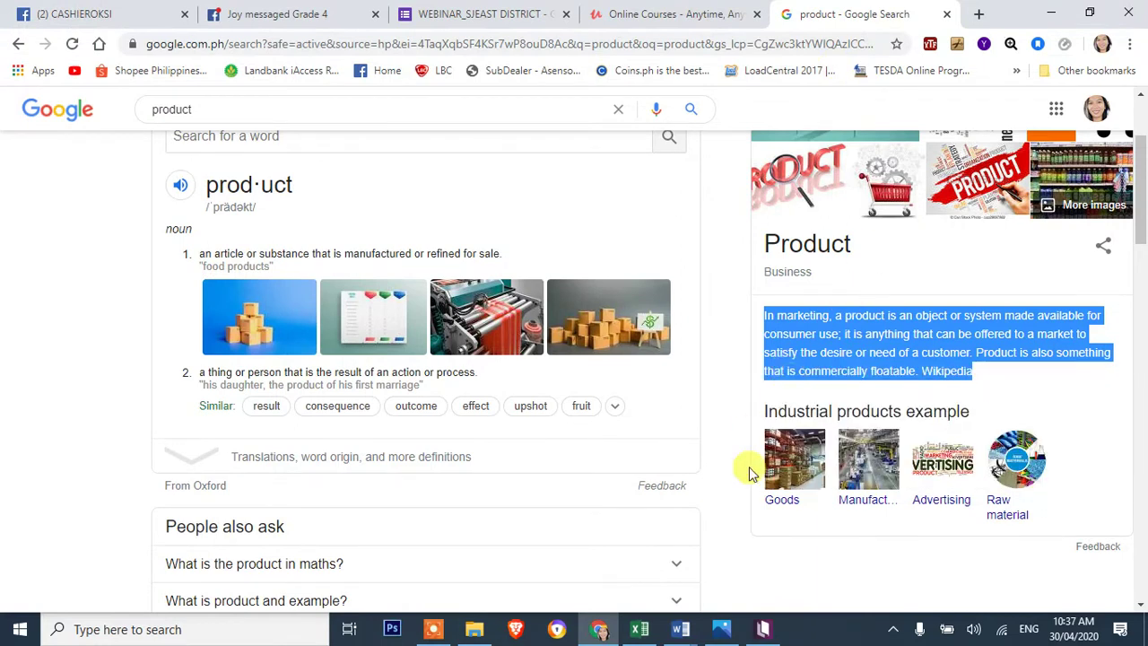
left_click(764, 629)
Paste the copied product definition as the popup message text and create the link
right_click(406, 289)
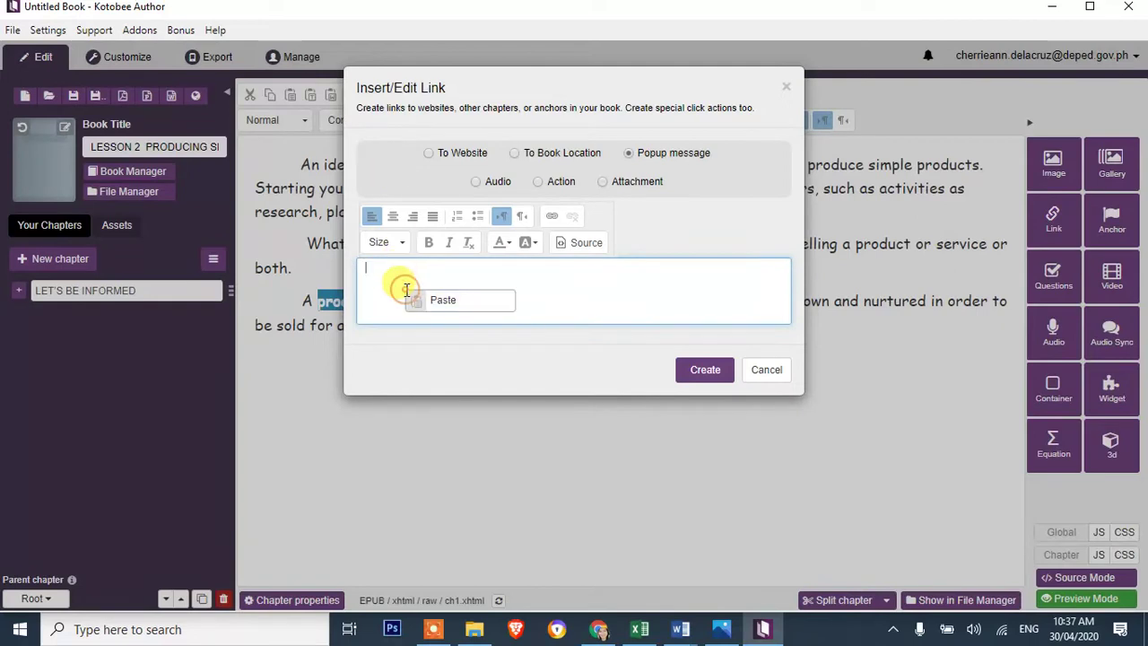
left_click(439, 302)
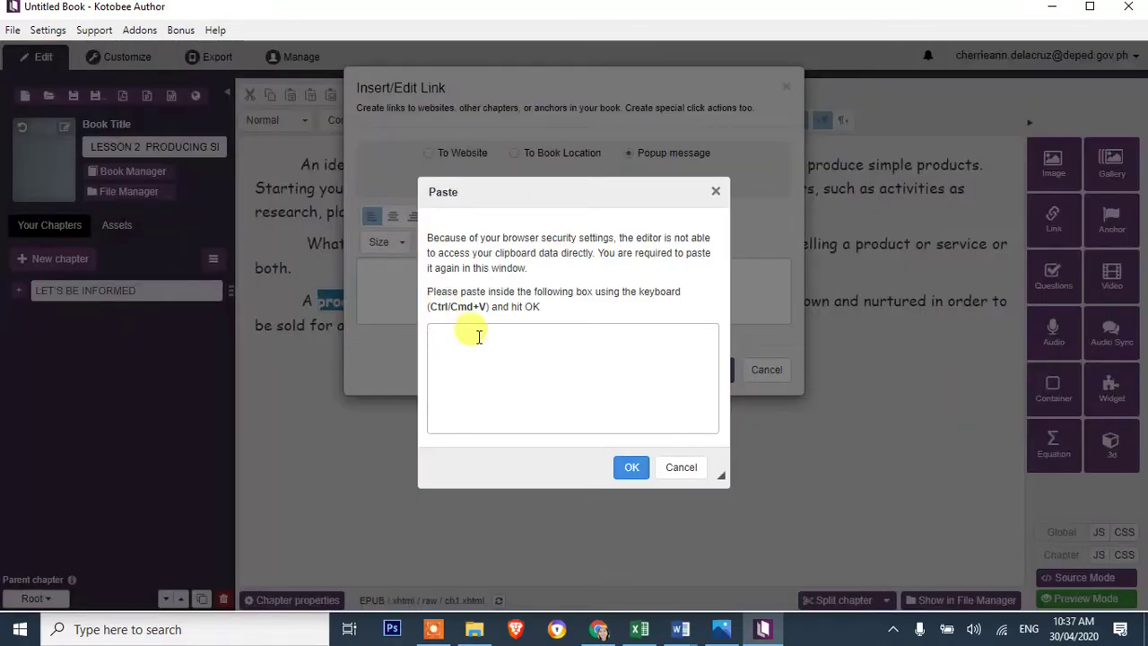
right_click(489, 357)
left_click(520, 489)
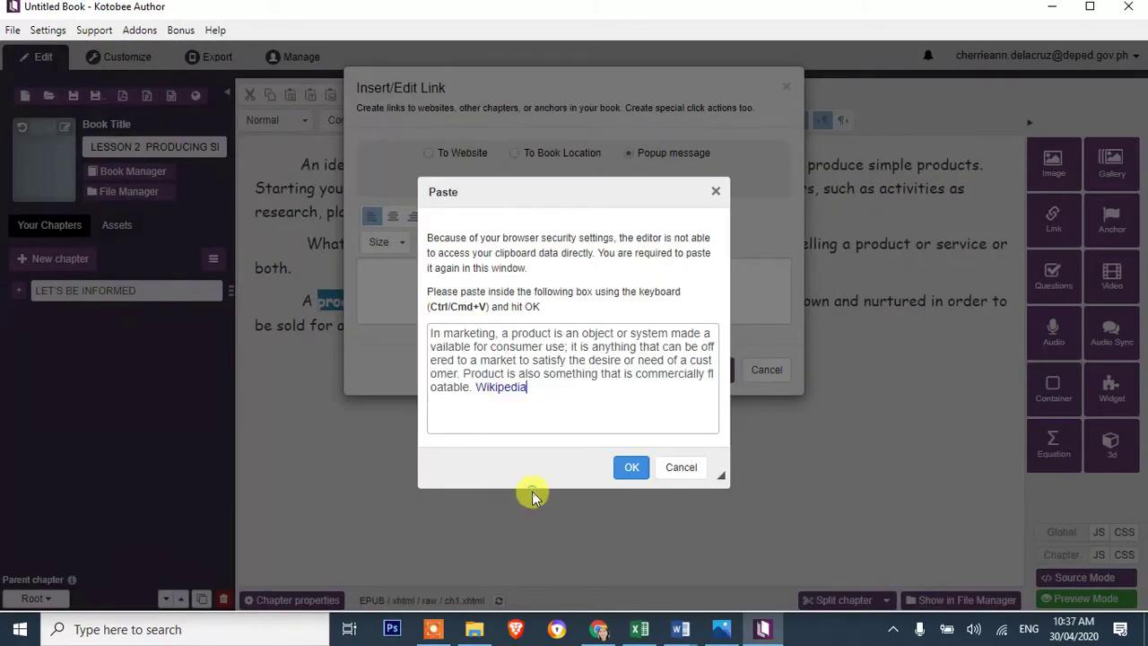
left_click(630, 468)
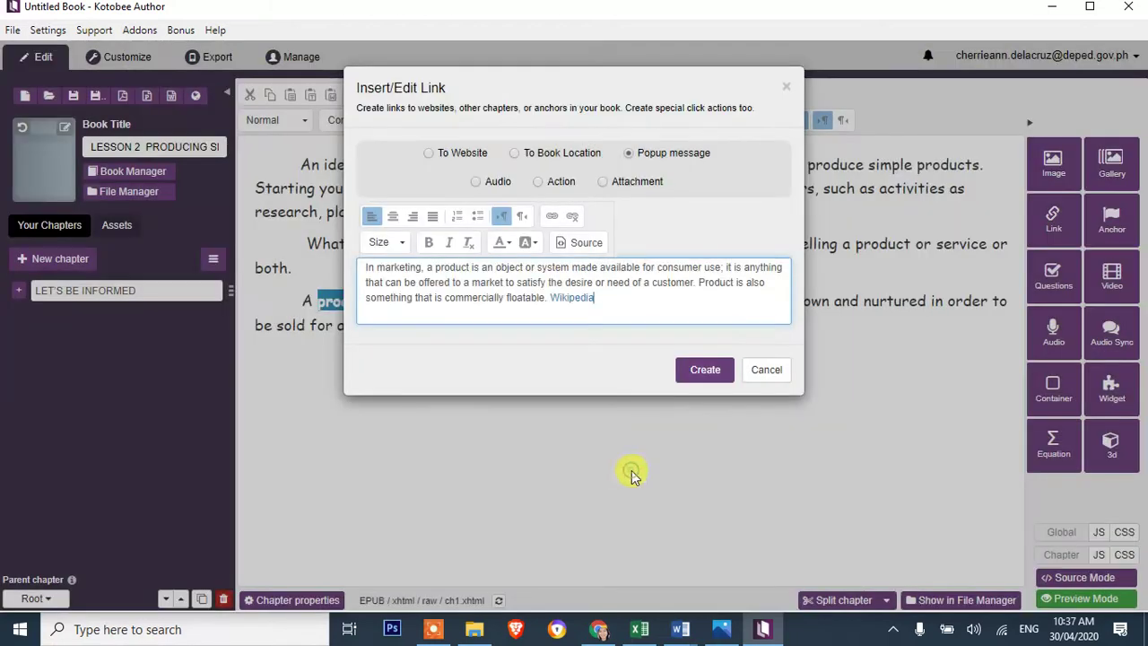
left_click(703, 373)
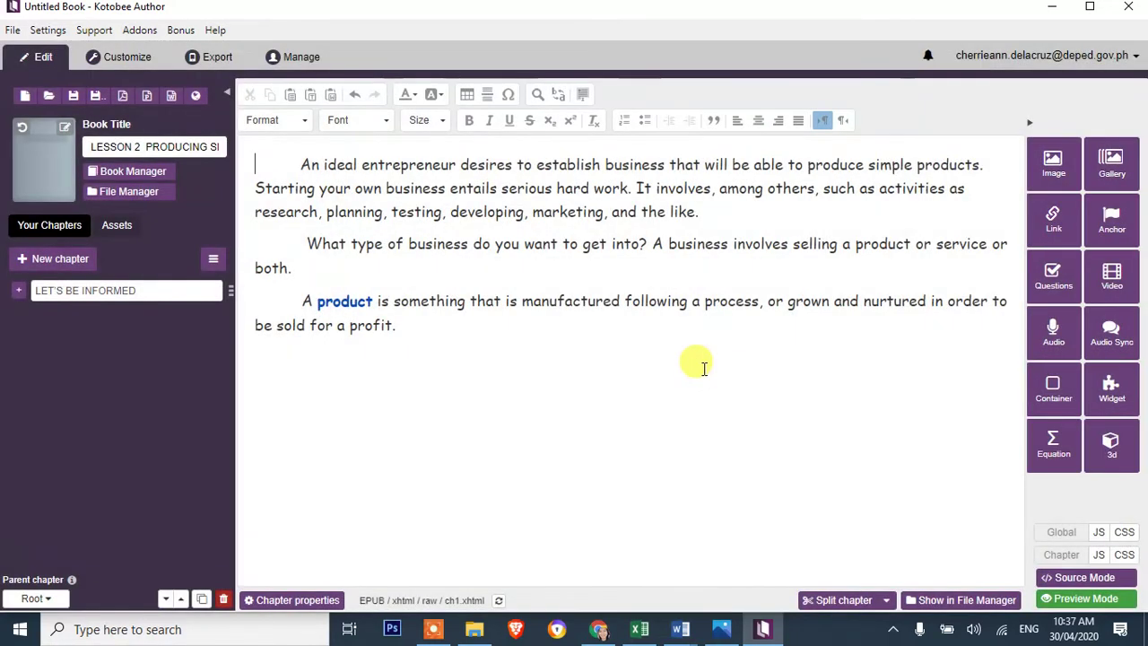
Preview the ebook, check the text popup on the word "product", and return to editing the chapter
left_click(127, 61)
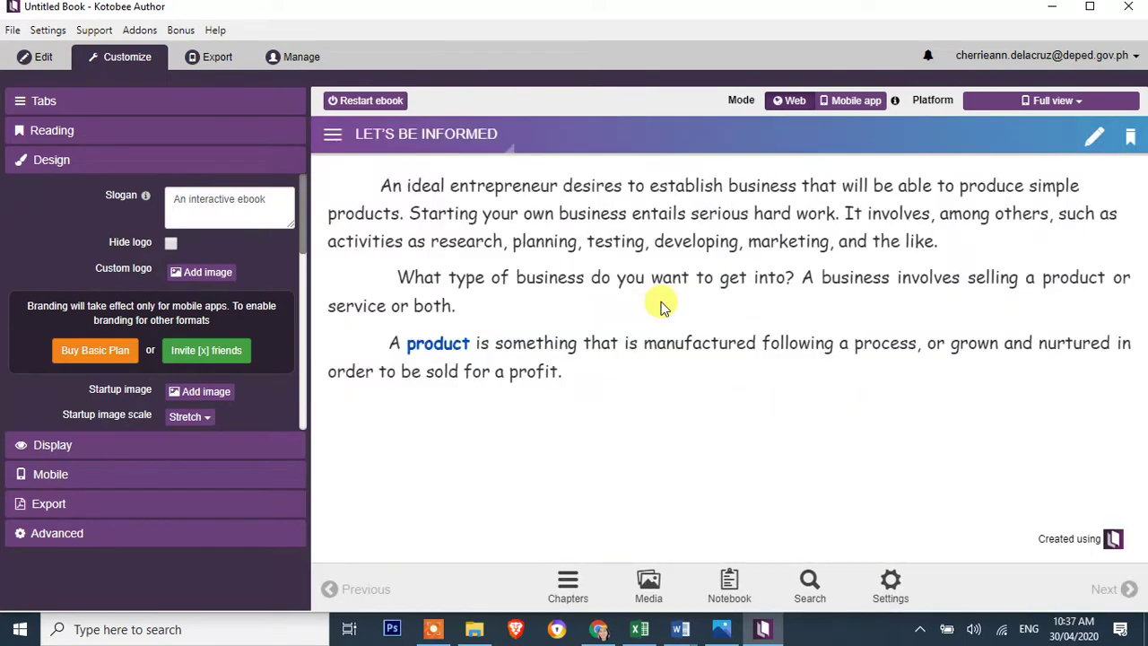
left_click(440, 347)
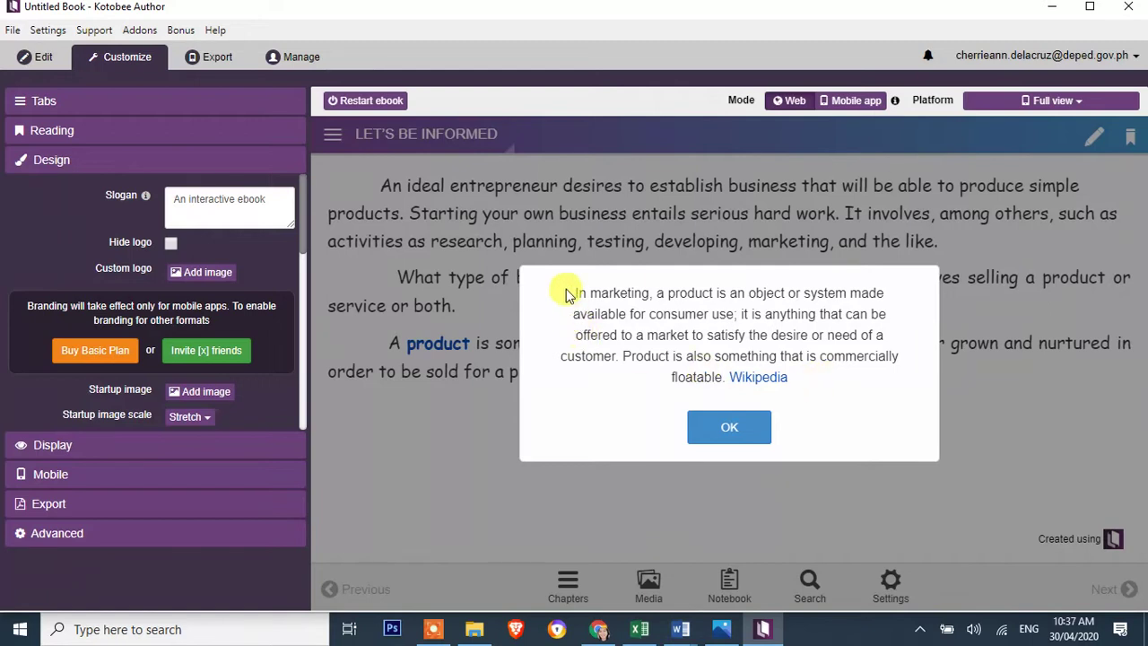
left_click(734, 429)
left_click(36, 56)
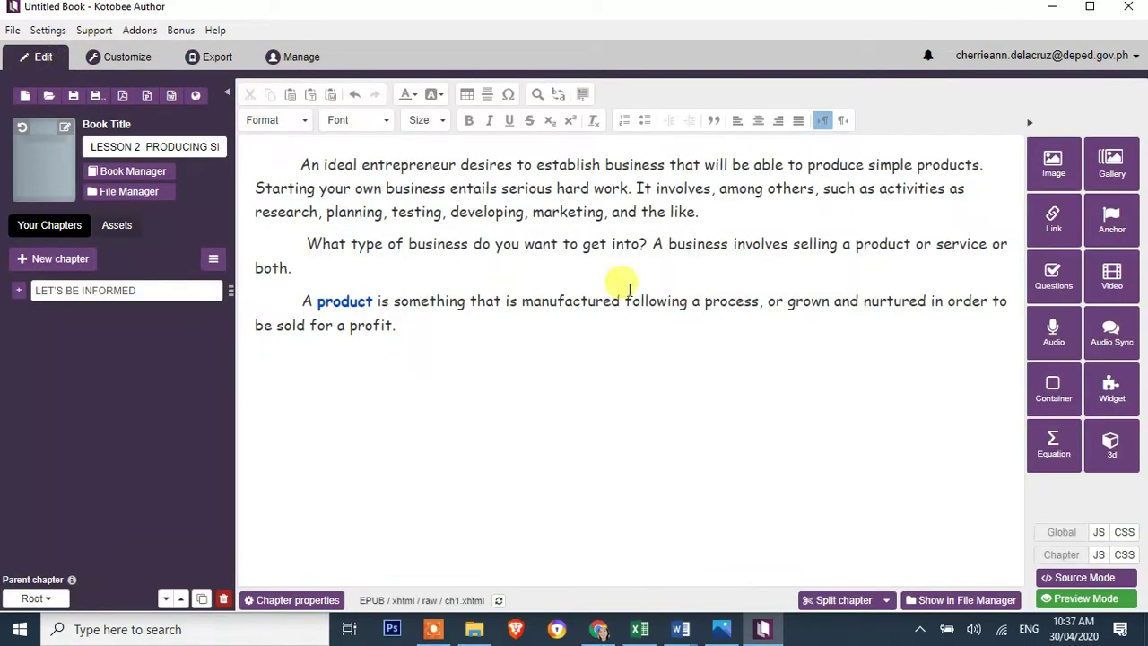
Change the popup link on the word "product" to show the image "agriculture" from the LM folder
left_click(372, 302)
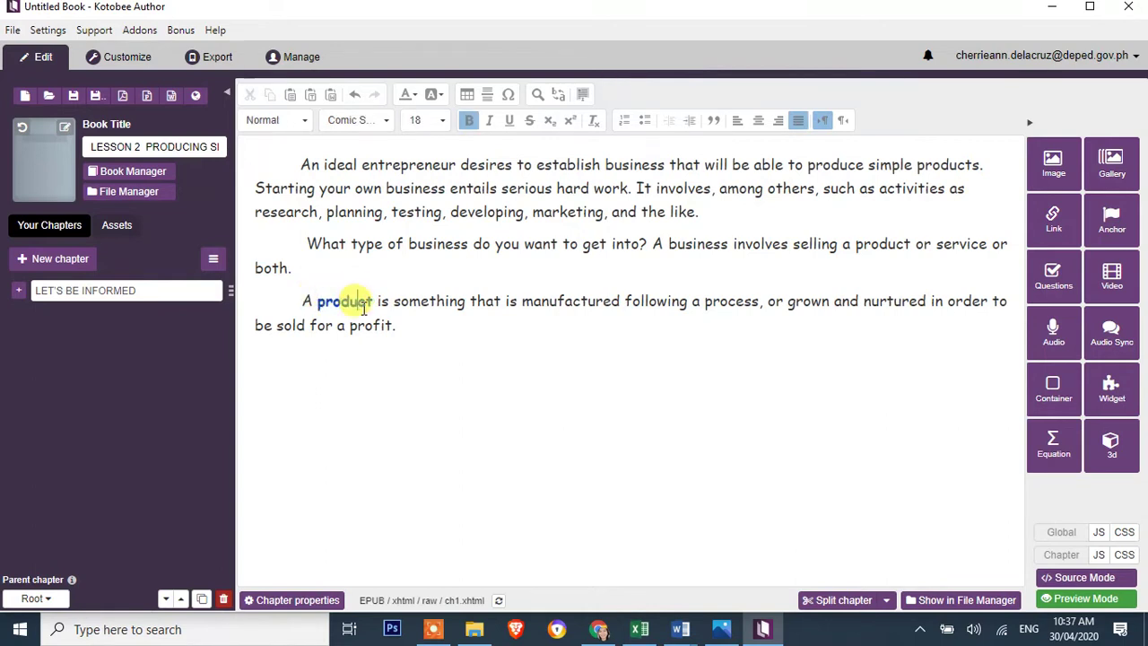
left_click_drag(375, 303, 308, 299)
left_click(1054, 220)
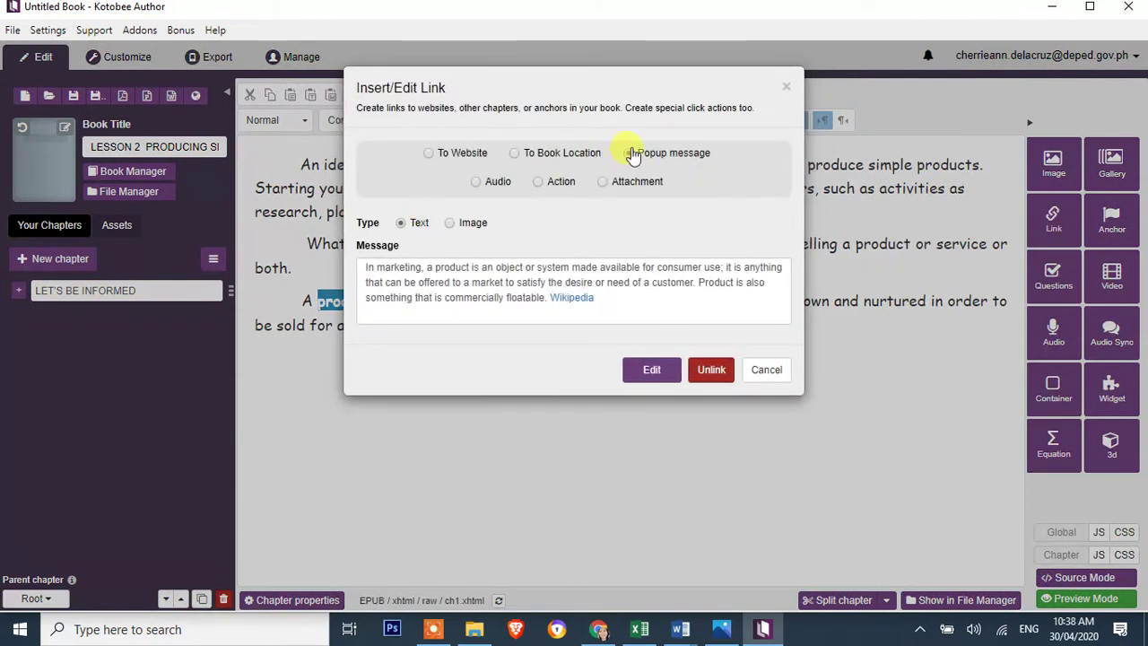
left_click(449, 222)
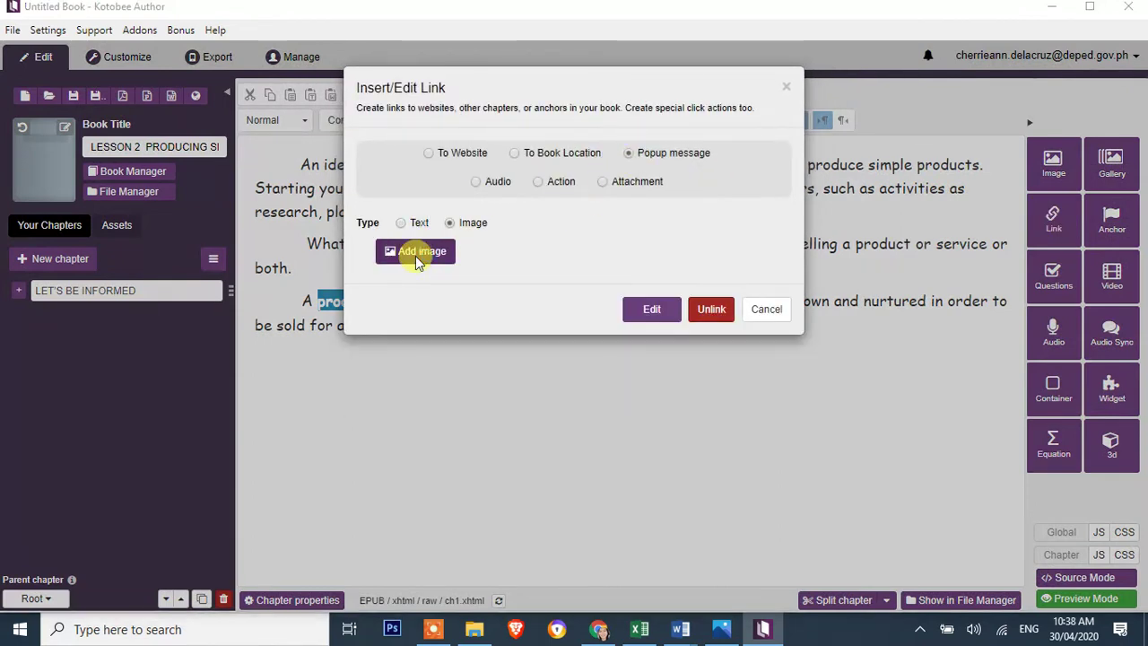
left_click(416, 256)
double_click(204, 150)
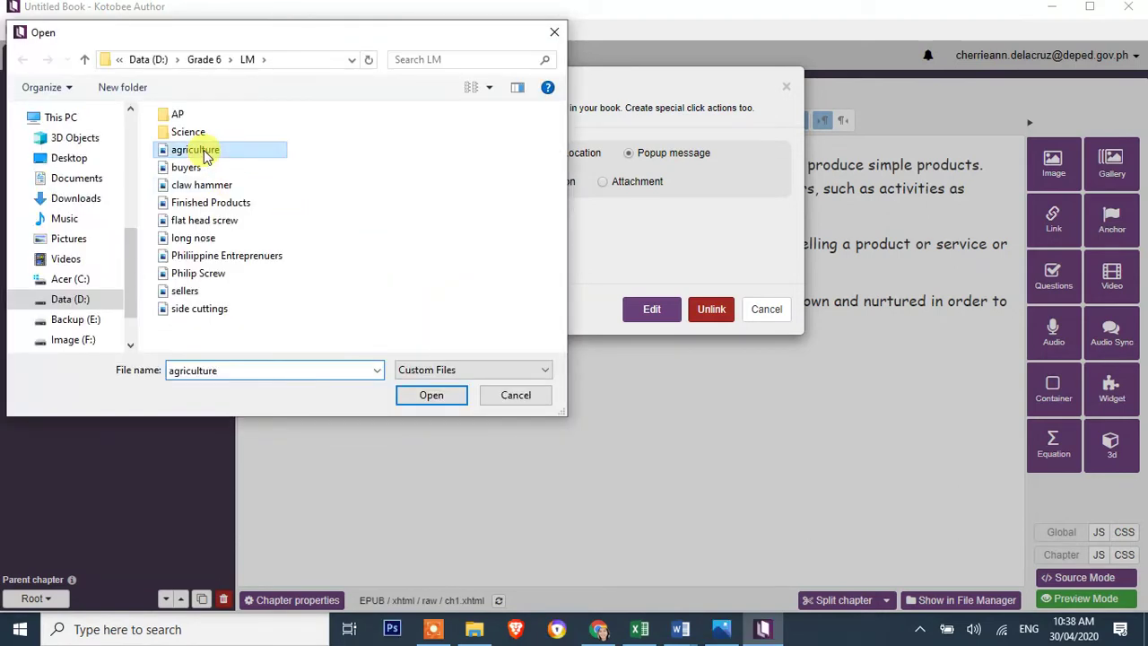
left_click(654, 327)
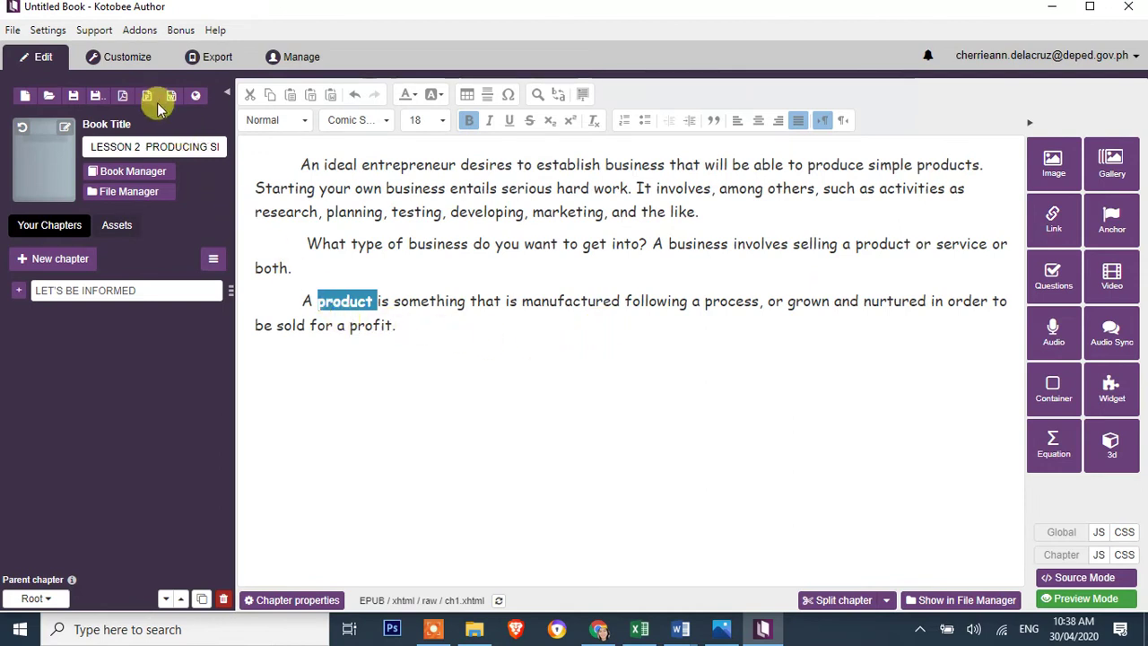
Preview the ebook again to check the image popup on "product", and return to editing
left_click(128, 59)
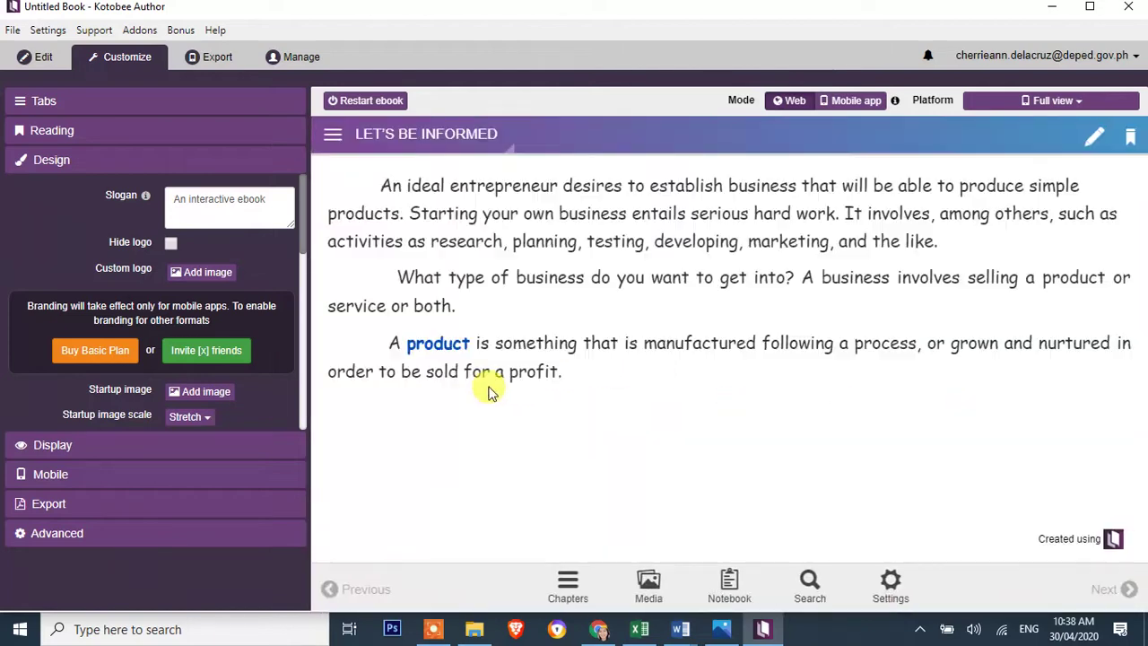
left_click(443, 346)
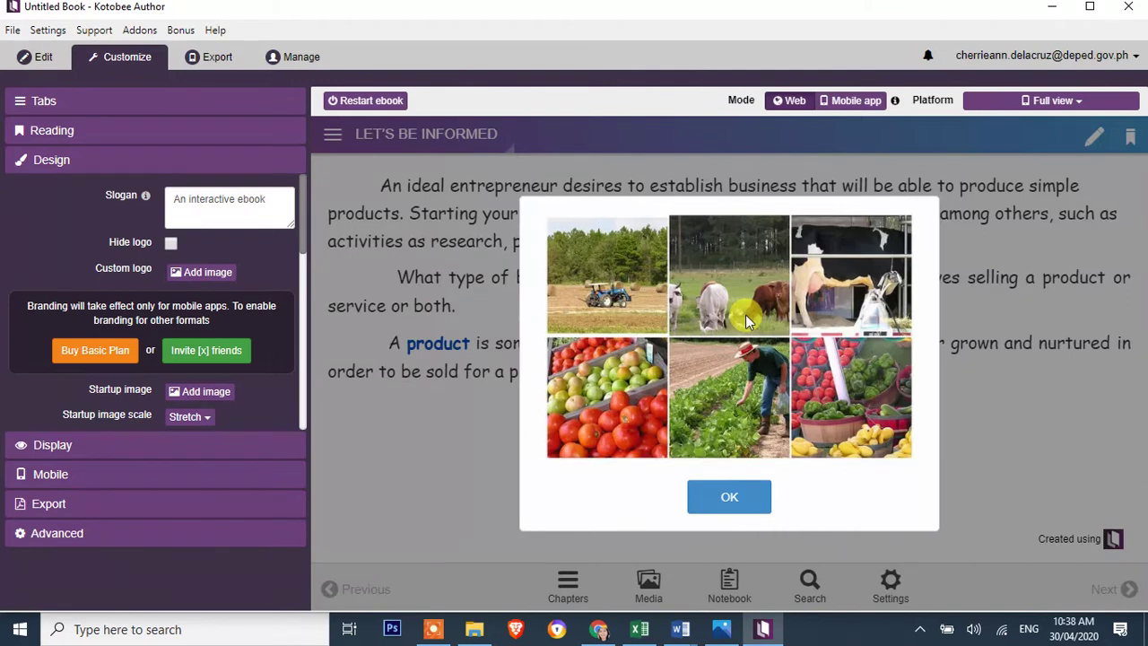
left_click(734, 501)
left_click(45, 64)
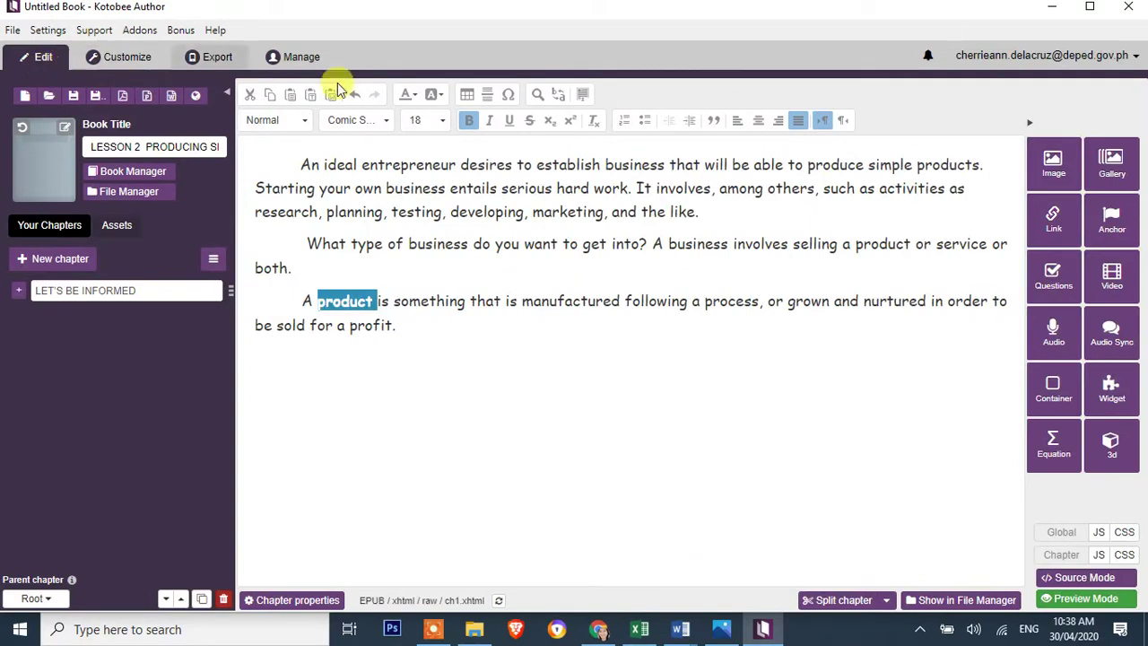
Look at the anchor settings for the word "product" and leave without adding an anchor
left_click(1110, 229)
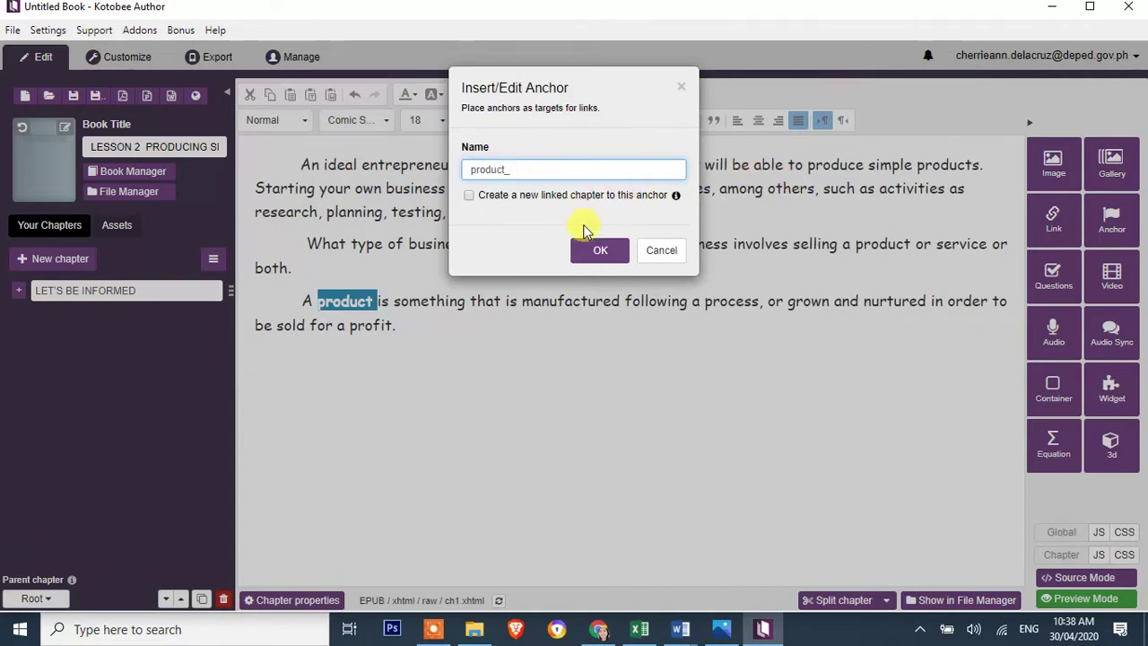
left_click(662, 251)
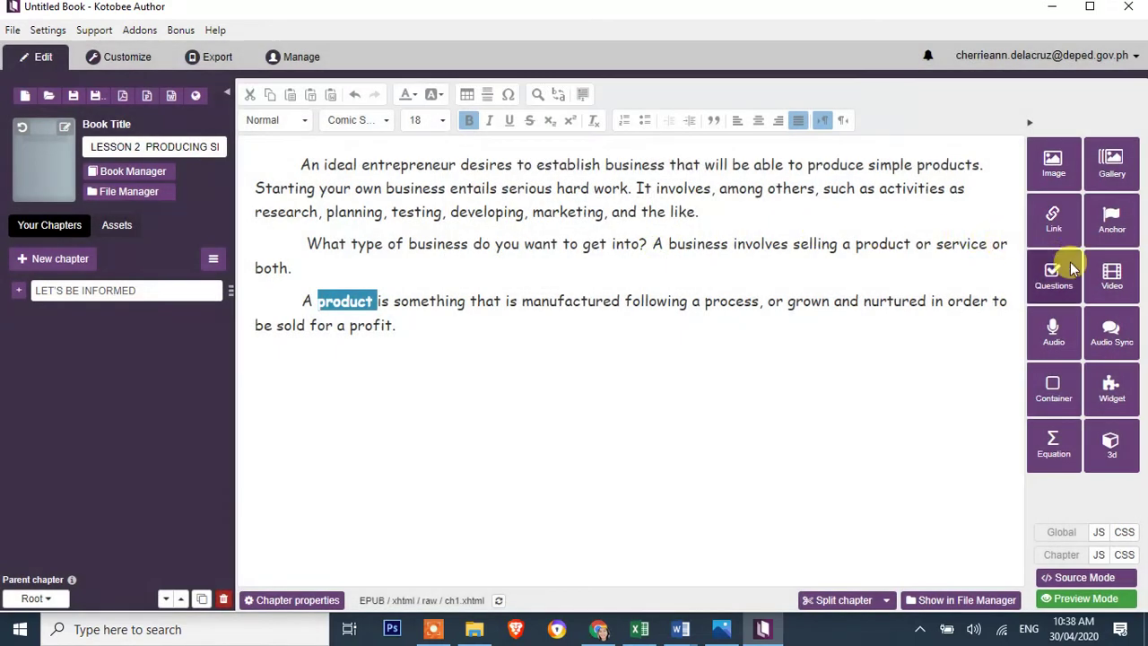
Start a new question set and switch to the LM-TLE-6-ICT document in Word
left_click(1055, 277)
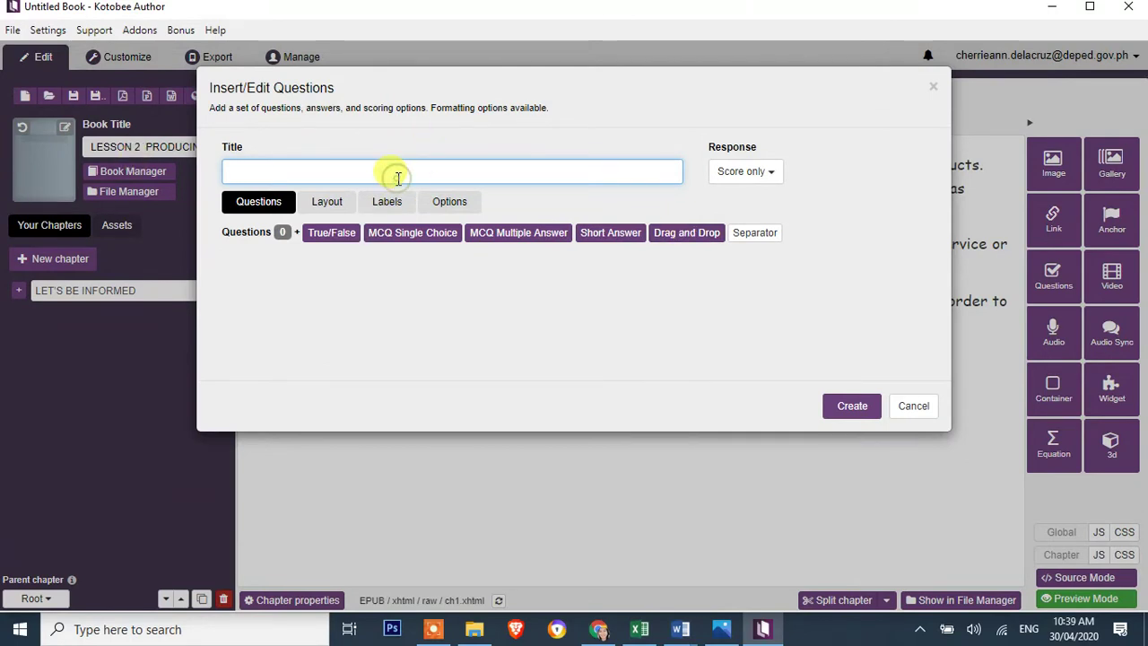
key("alt+Tab")
key("alt+Tab")
key("alt+Tab")
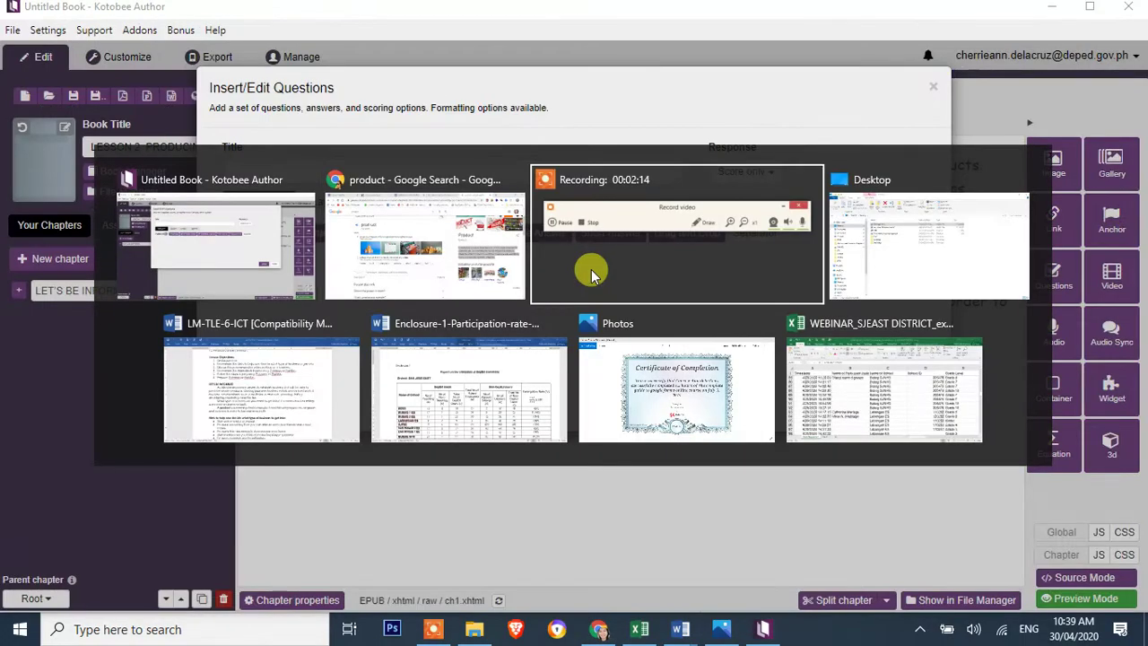
key("alt+Tab")
key("alt+Tab")
Find and copy the instruction "Write Agree on the line if the statement is correct and Disagree if the statement is incorrect"
scroll(480, 358, "down", 2)
scroll(480, 359, "down", 15)
scroll(480, 359, "down", 20)
scroll(481, 364, "down", 20)
scroll(481, 364, "down", 2)
scroll(478, 363, "up", 15)
scroll(476, 364, "up", 15)
scroll(476, 363, "up", 12)
scroll(476, 363, "up", 2)
scroll(474, 363, "down", 1)
left_click(310, 342)
left_click_drag(360, 343, 483, 362)
key("ctrl+c")
Switch back to Kotobee Author and paste the copied instruction as the question set's title
key("alt+Tab")
left_click(323, 171)
key("ctrl+v")
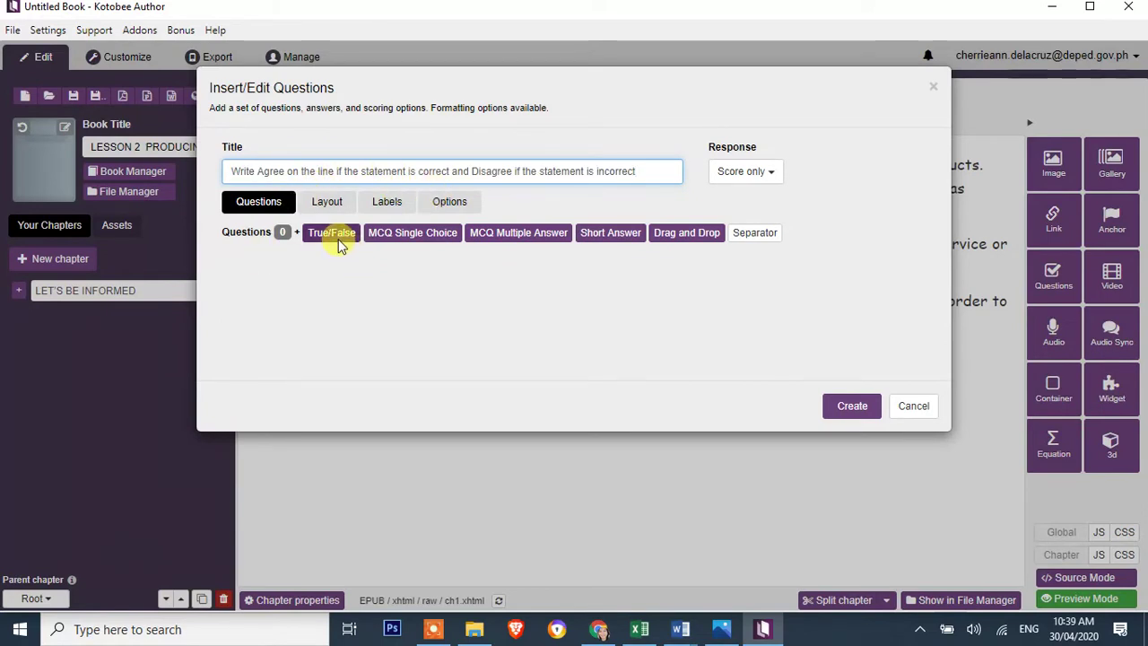
Replace the word "Agree" with "True" in the question set's title
left_click(285, 171)
key("BackSpace")
key("BackSpace")
key("BackSpace")
key("BackSpace")
key("BackSpace")
type("True")
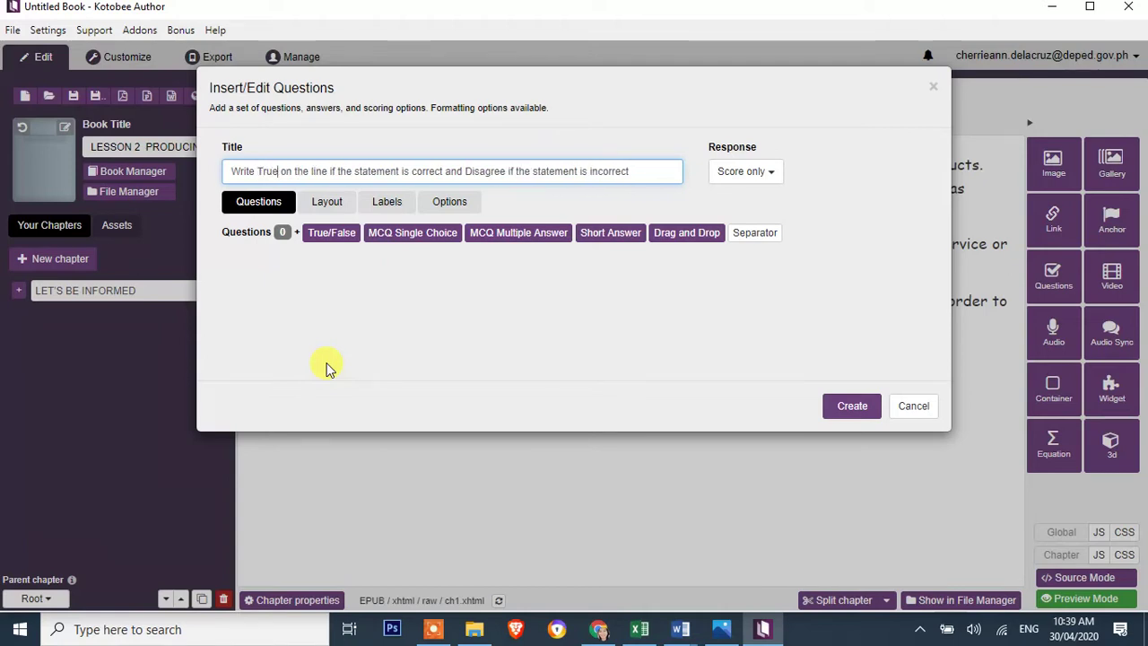
Replace the word "Disagree" with "False" in the question set's title
left_click(505, 170)
key("BackSpace")
key("BackSpace")
key("BackSpace")
key("BackSpace")
key("BackSpace")
key("BackSpace")
key("BackSpace")
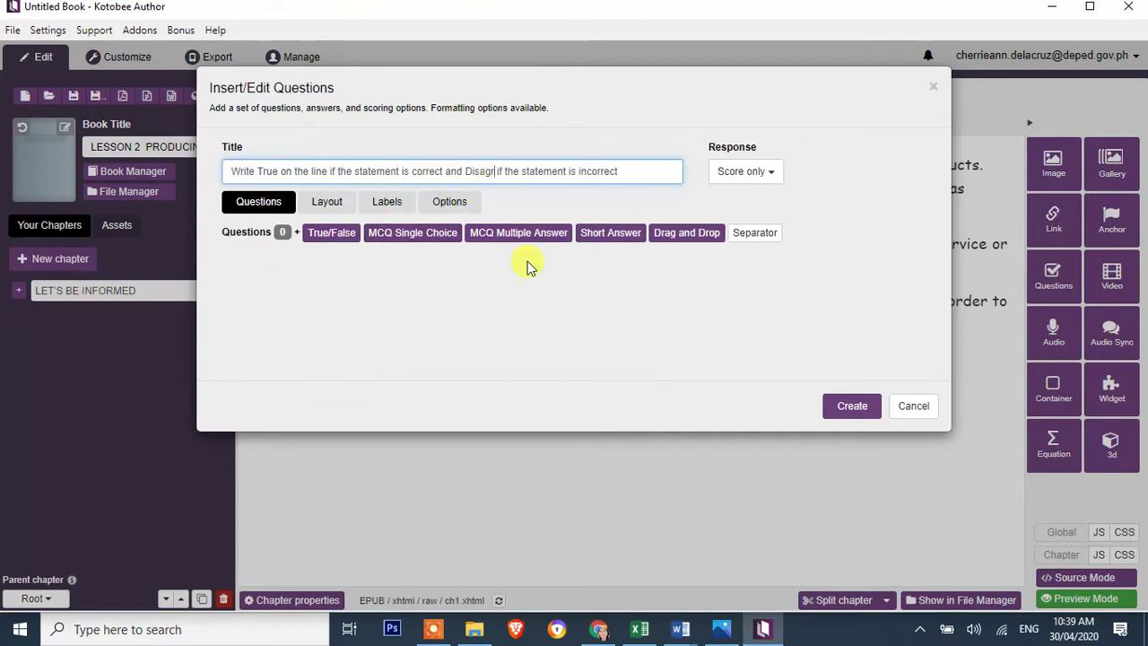
key("BackSpace")
type("Fal")
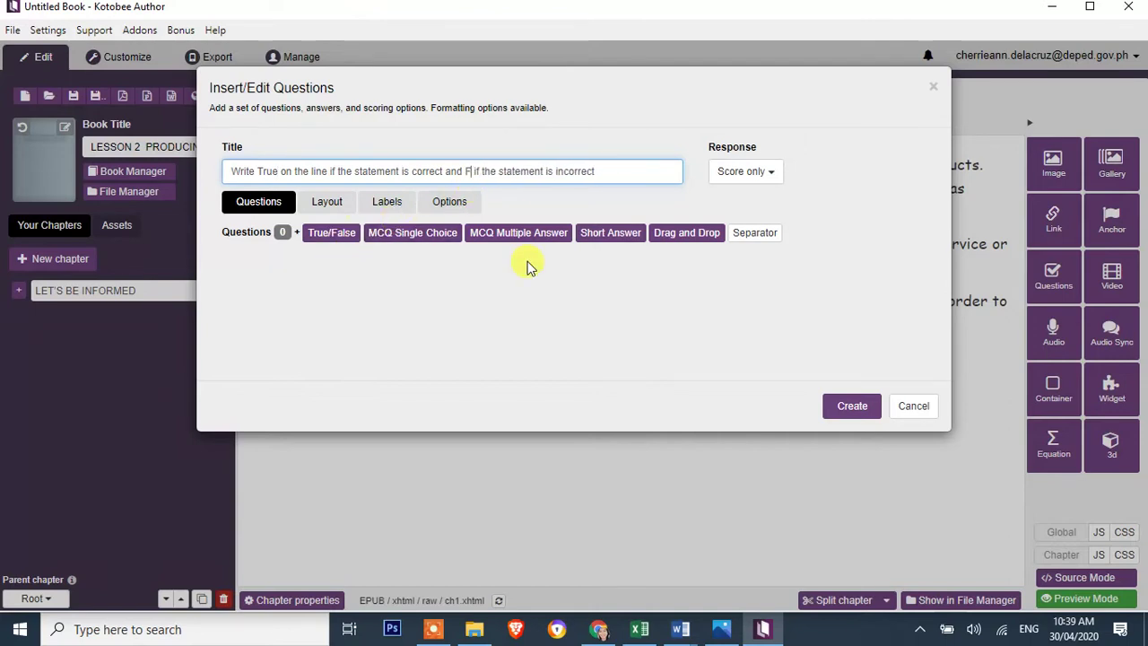
type("se")
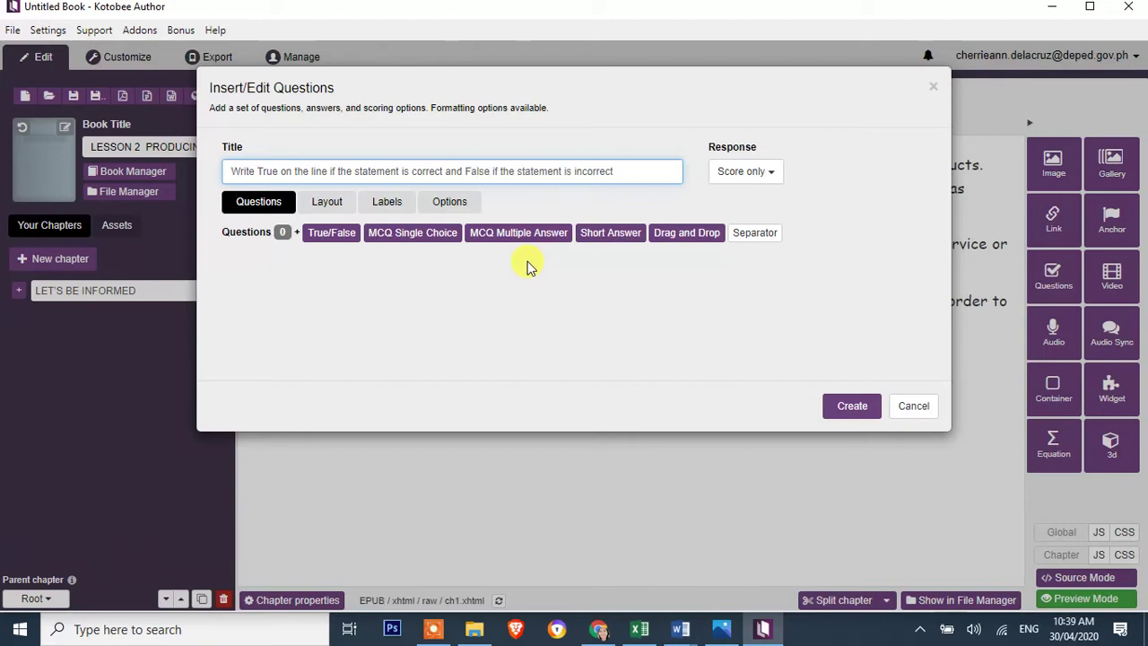
Change "Write" to "Choose" in the title and remove the words "on the line"
type("Choose")
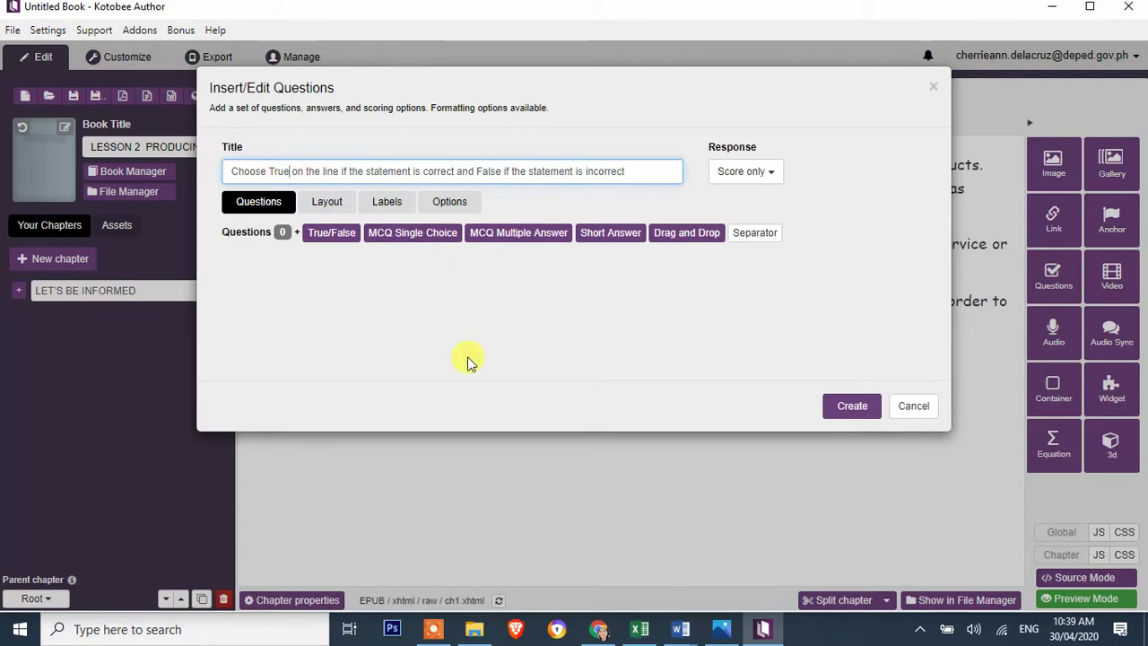
key("Delete")
key("Delete")
key("Delete")
key("Delete")
key("Delete")
key("Delete")
key("Delete")
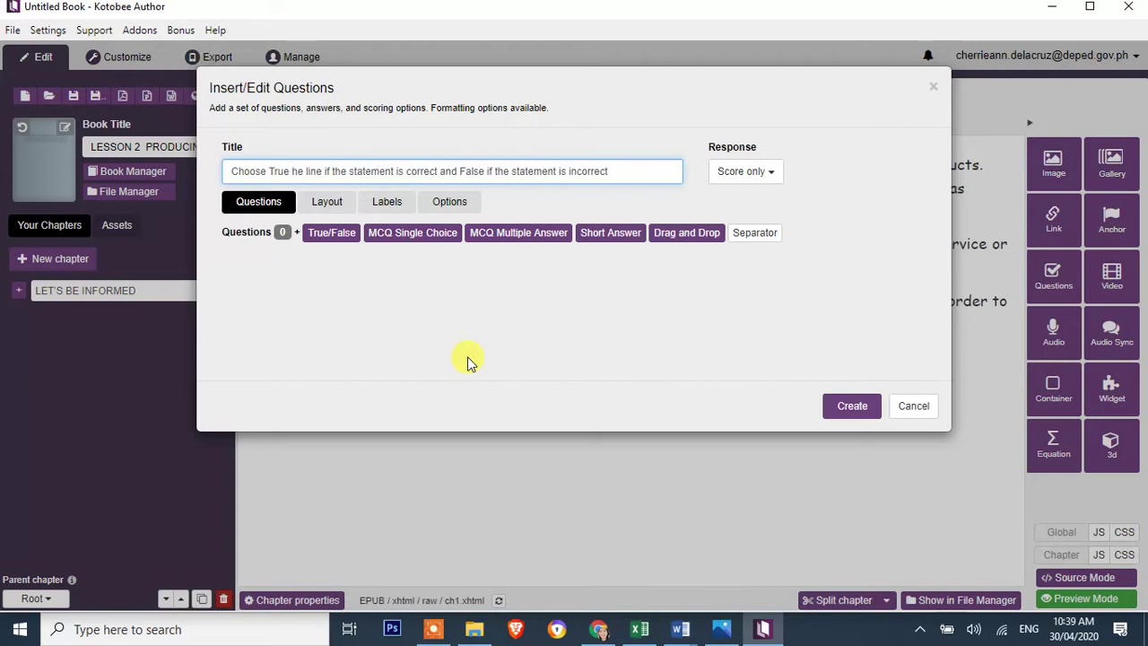
key("Delete")
key("Delete")
key("Delete")
key("Delete")
key("Delete")
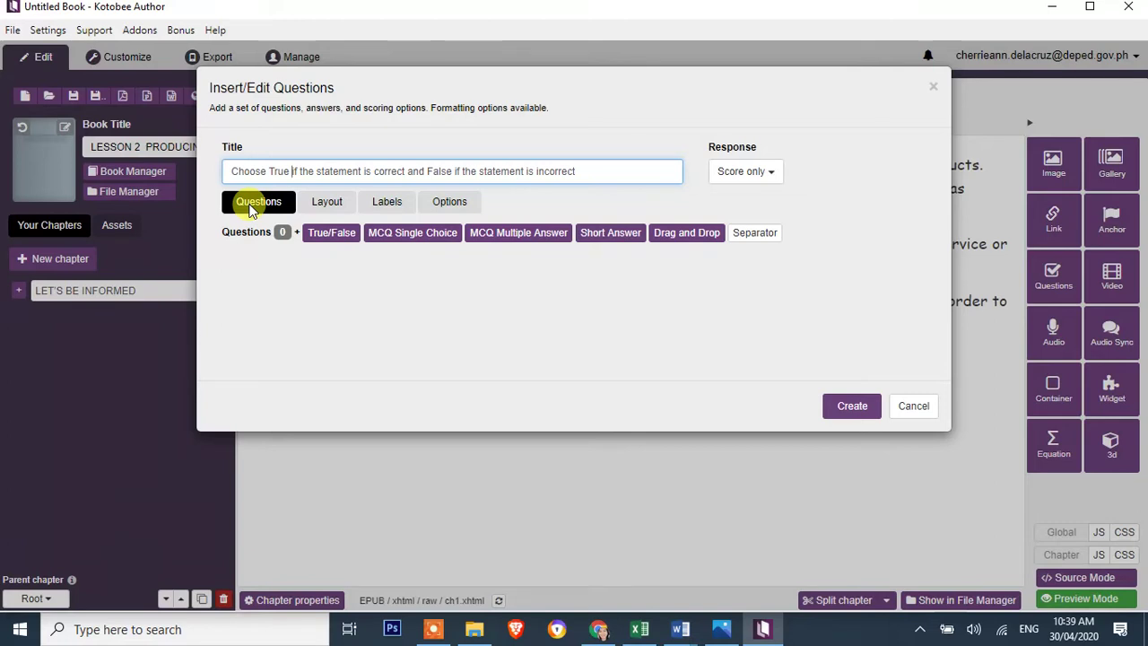
Set the question set's response to Score only and add a first True/False question
left_click(753, 179)
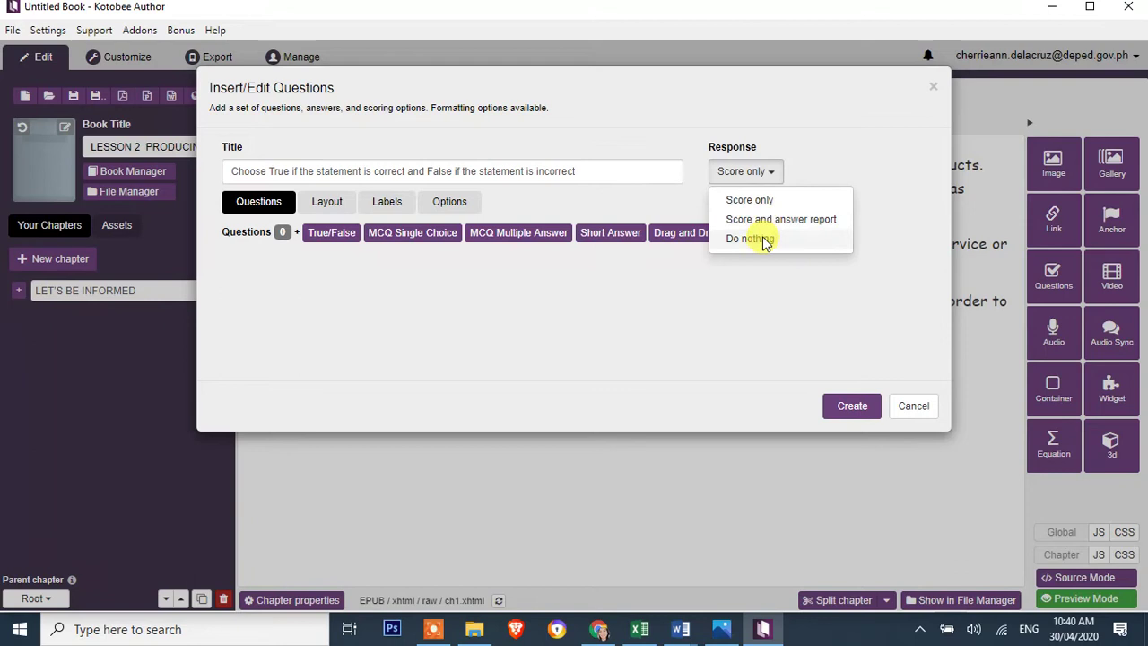
left_click(749, 201)
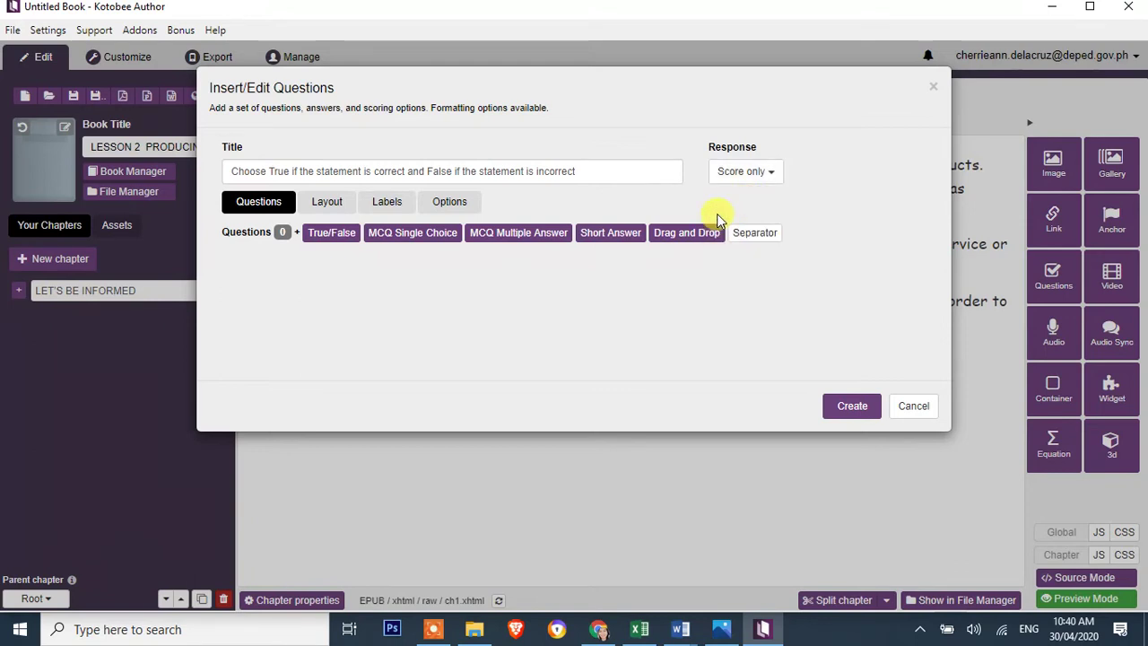
left_click(327, 233)
left_click(314, 269)
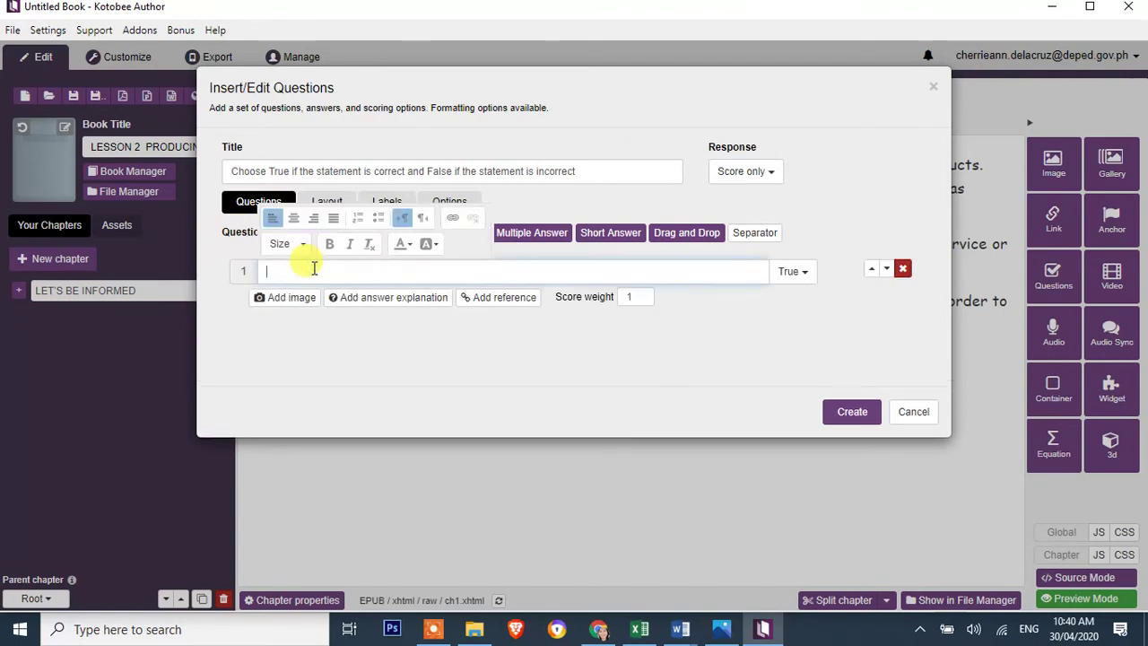
Copy statement 1, "Buyers are persons who agree to purchase finished products or services.", from the Word document into question 1 and set its answer to True
key("alt+Tab")
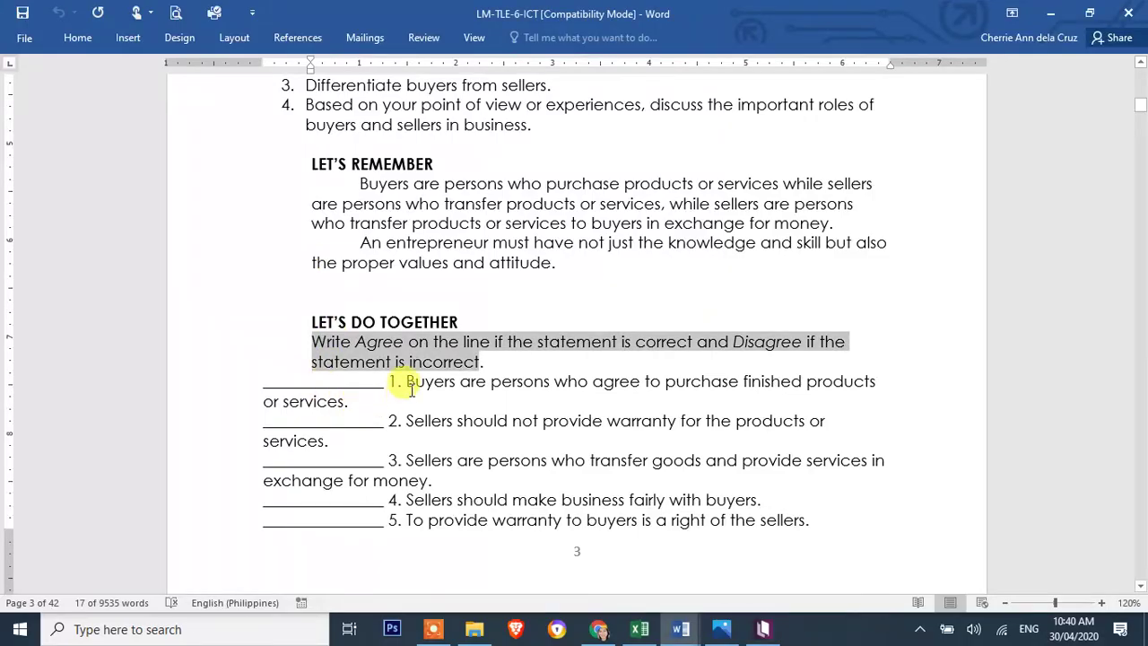
left_click_drag(408, 384, 347, 405)
left_click(333, 274)
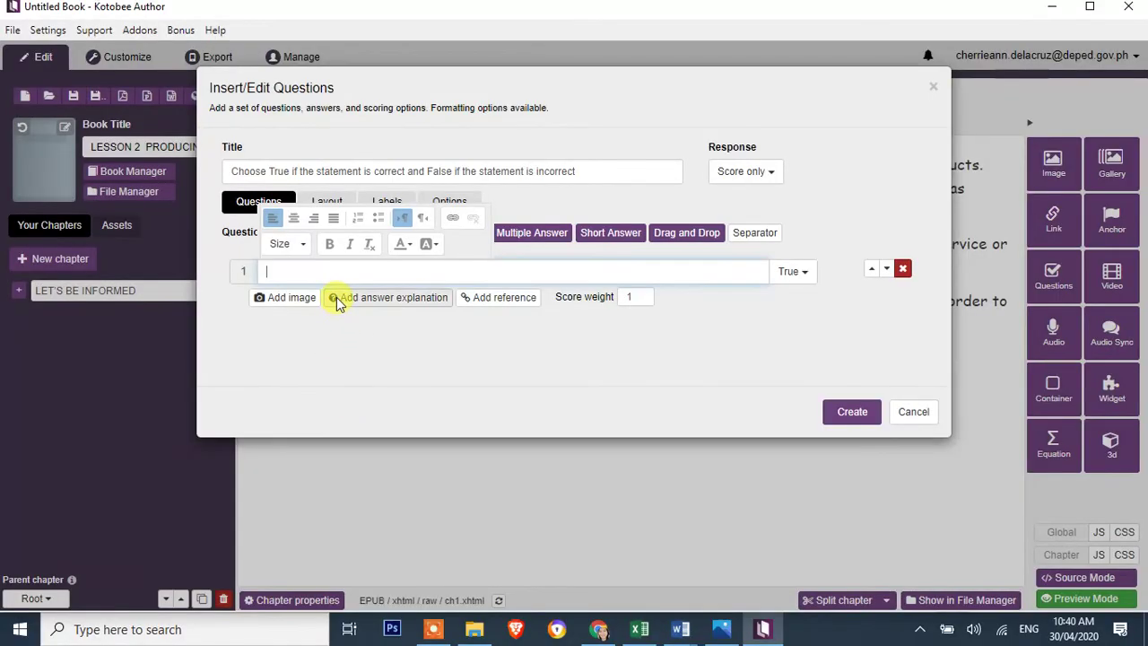
key("ctrl+v")
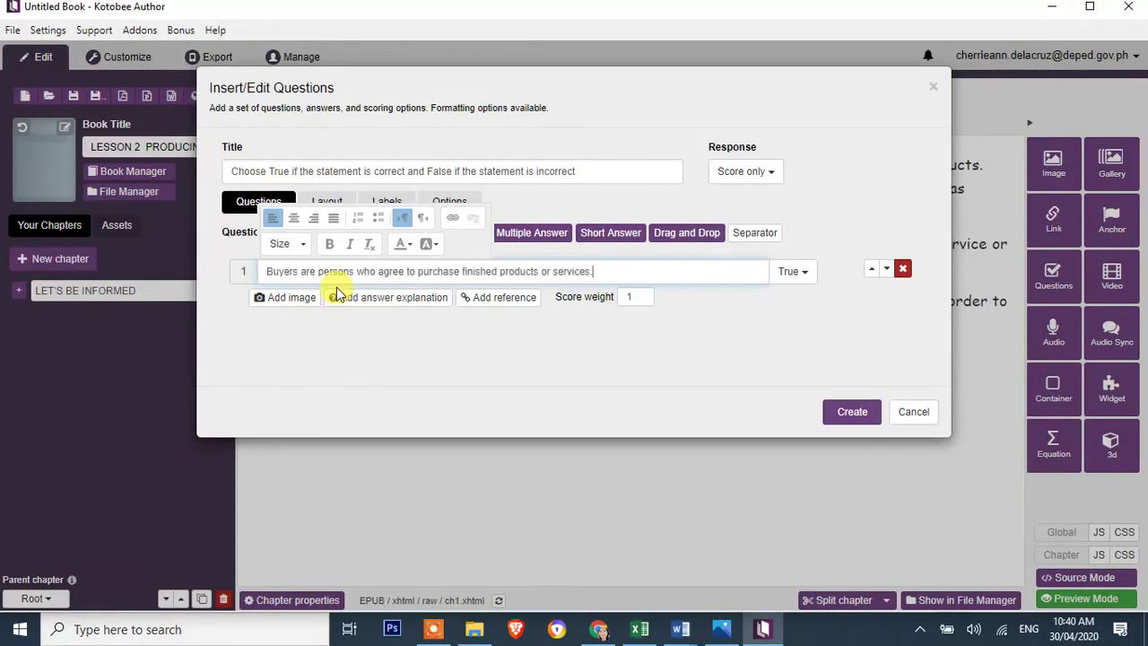
left_click(801, 284)
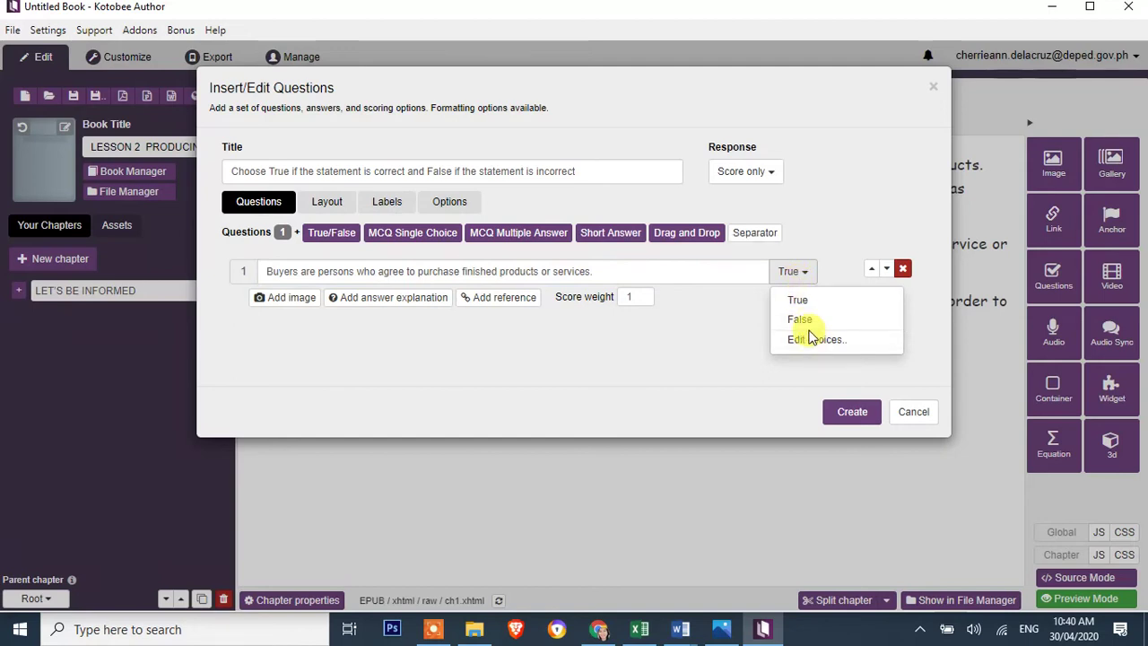
left_click(798, 302)
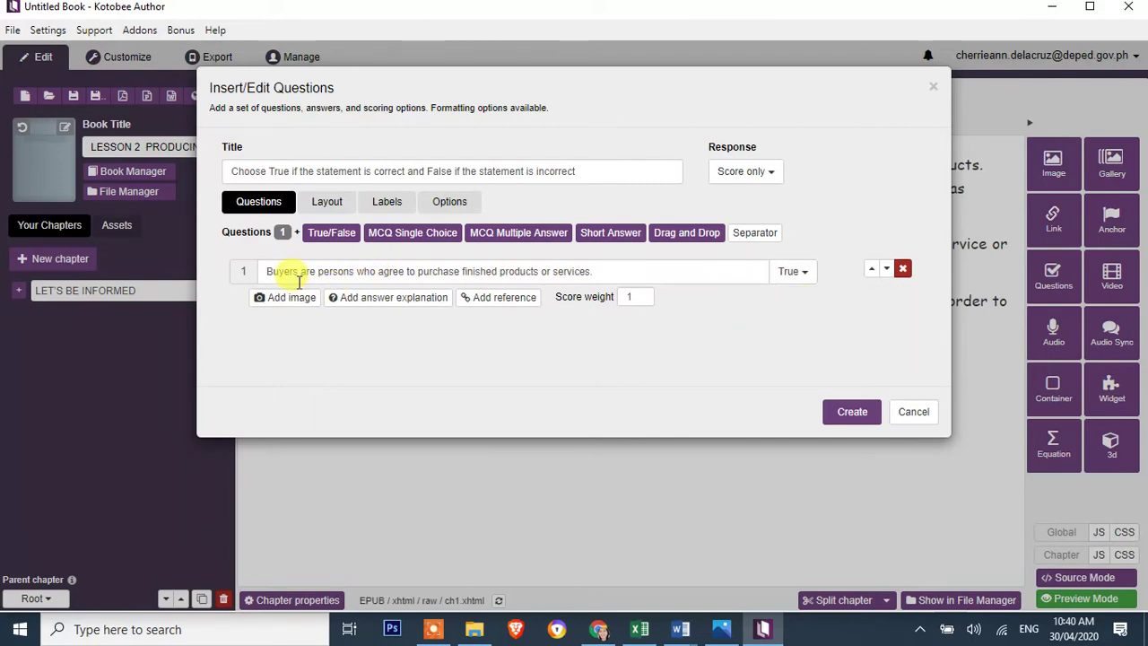
Add a second True/False question with Word statement 2, "Sellers should not provide warranty for the products or services.", and set its answer to False
left_click(327, 235)
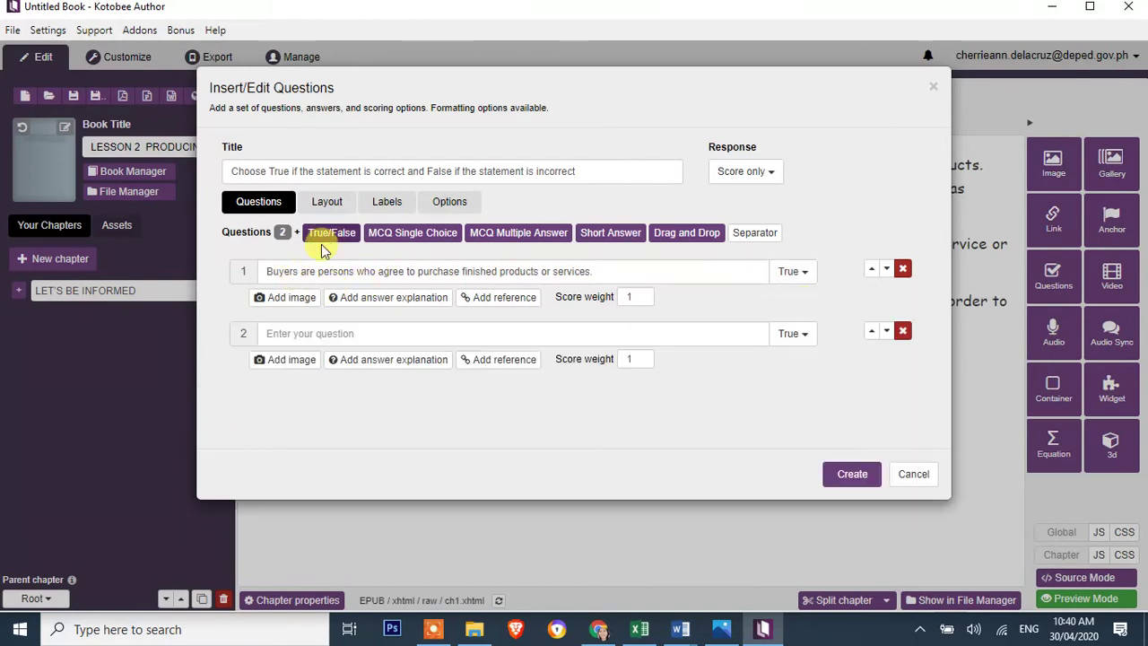
left_click(313, 330)
key("alt+Tab")
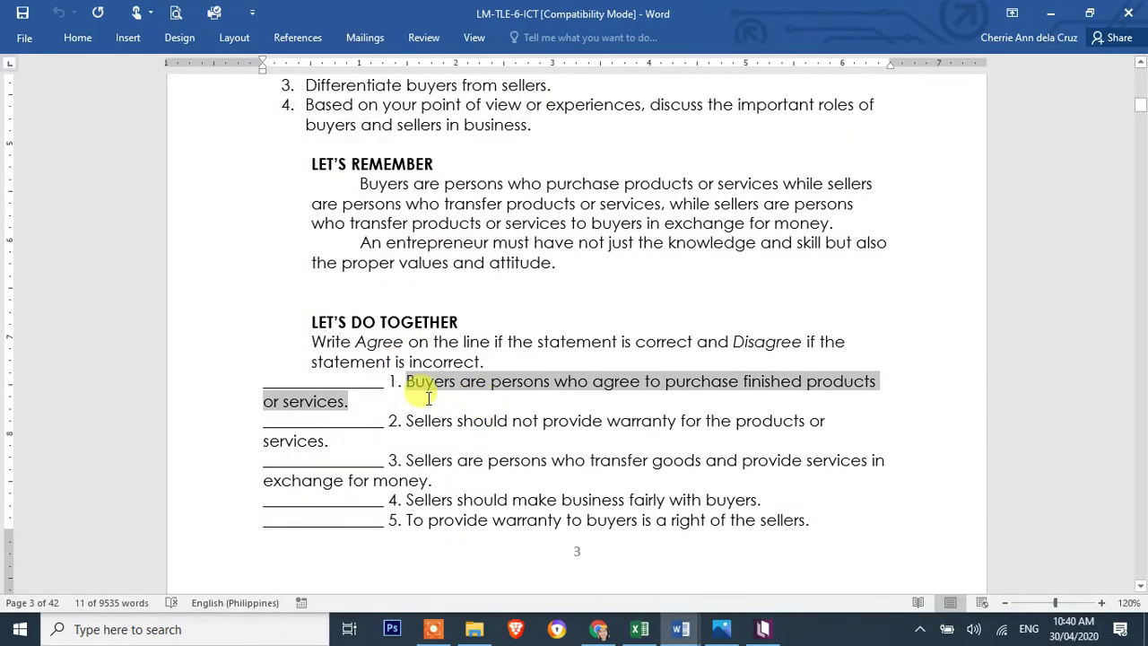
left_click_drag(408, 421, 399, 441)
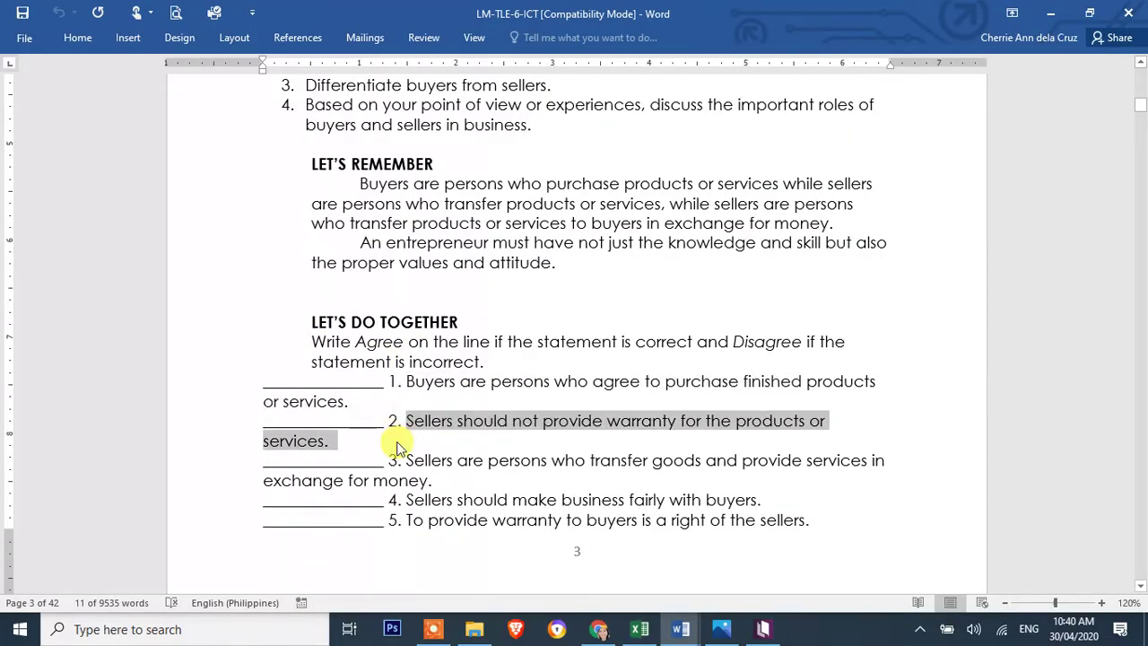
key("ctrl+c")
key("alt+Tab")
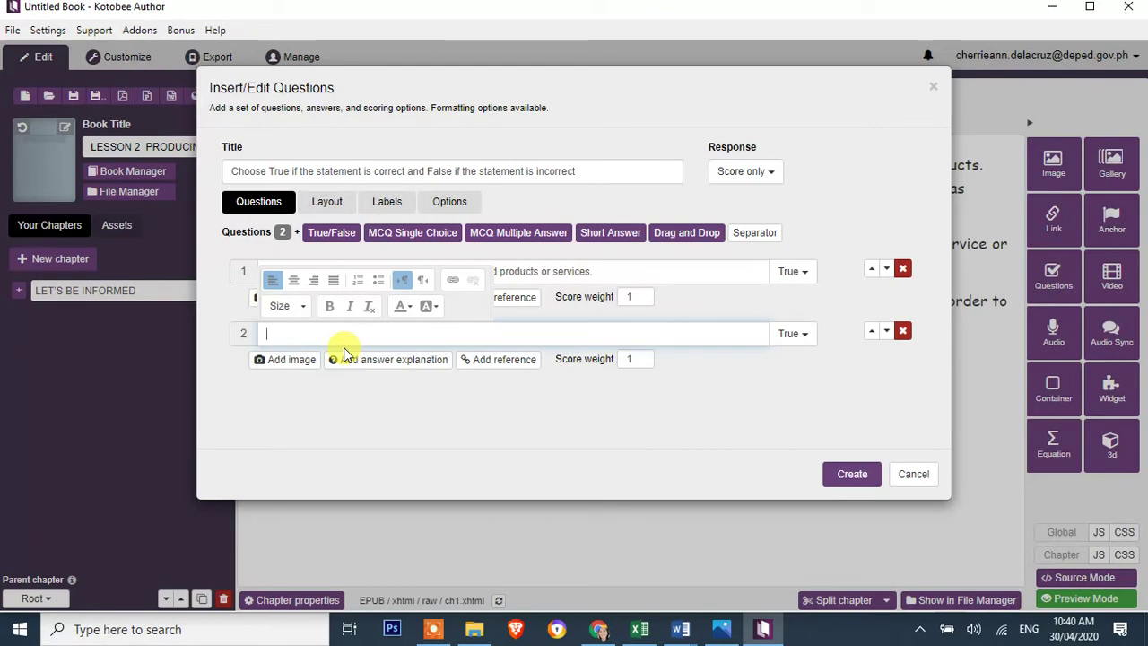
key("ctrl+v")
key("BackSpace")
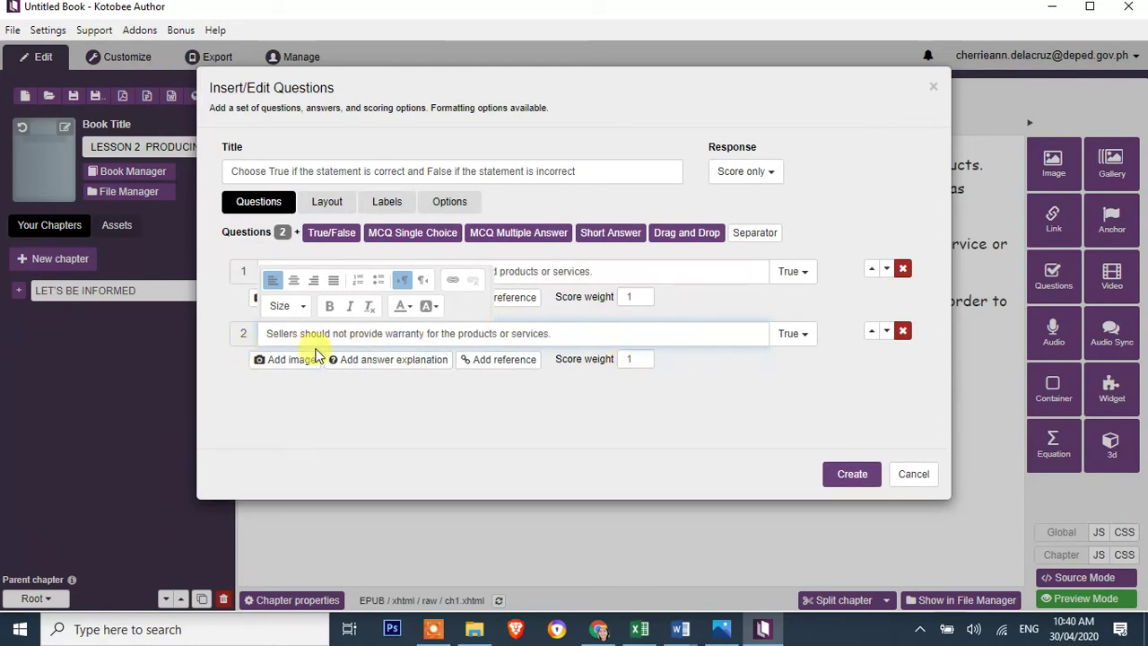
left_click(785, 335)
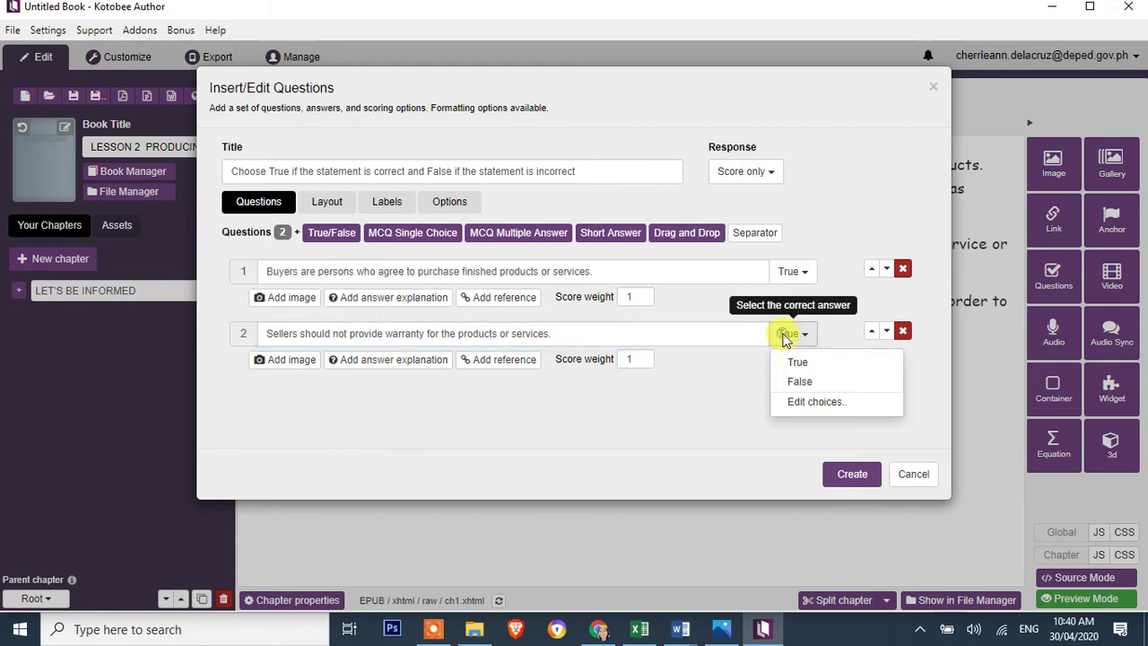
left_click(799, 381)
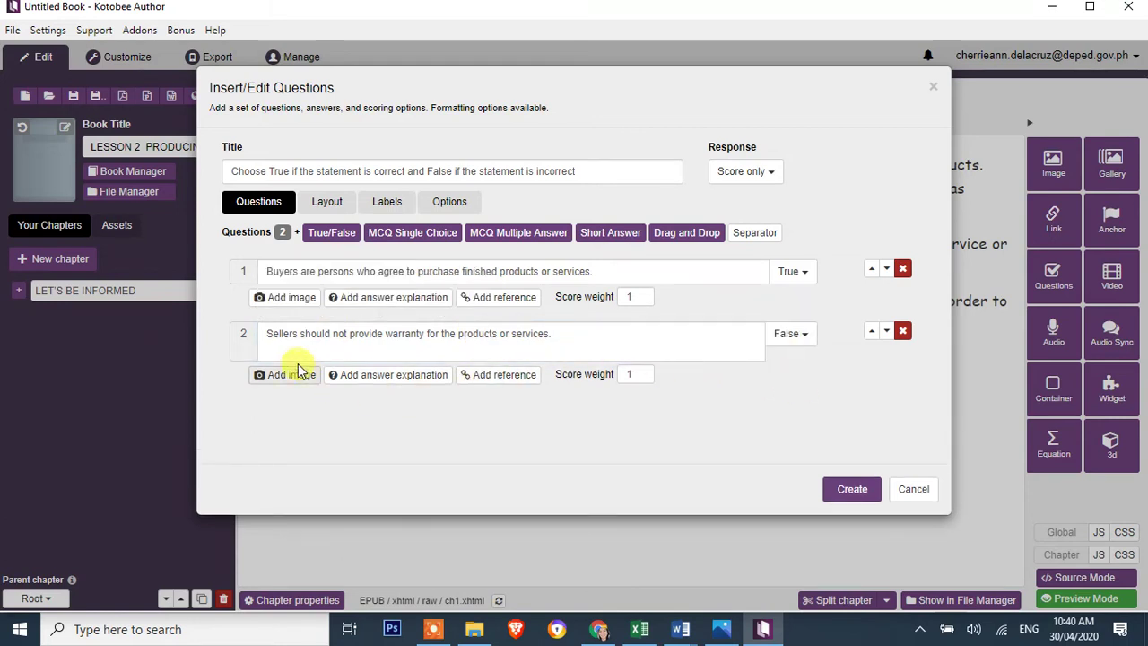
Add a third True/False question with Word statement 3, "Sellers are persons who transfer goods and provide services in exchange for money."
left_click(339, 235)
key("alt+Tab")
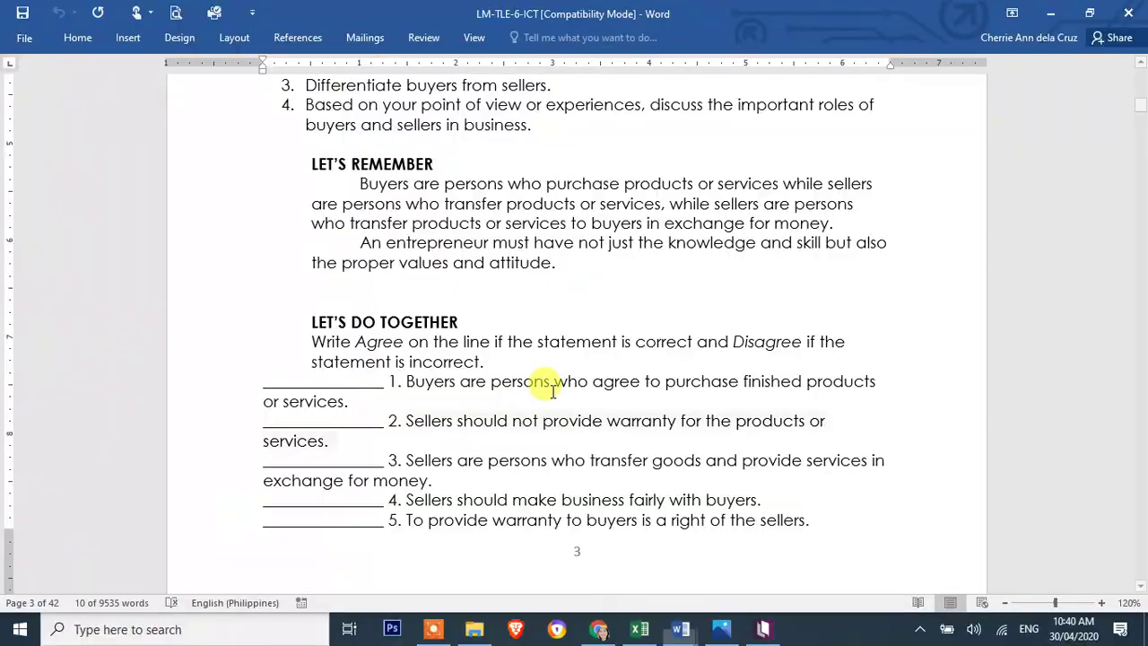
left_click_drag(404, 461, 432, 474)
left_click(440, 482)
key("alt+Tab")
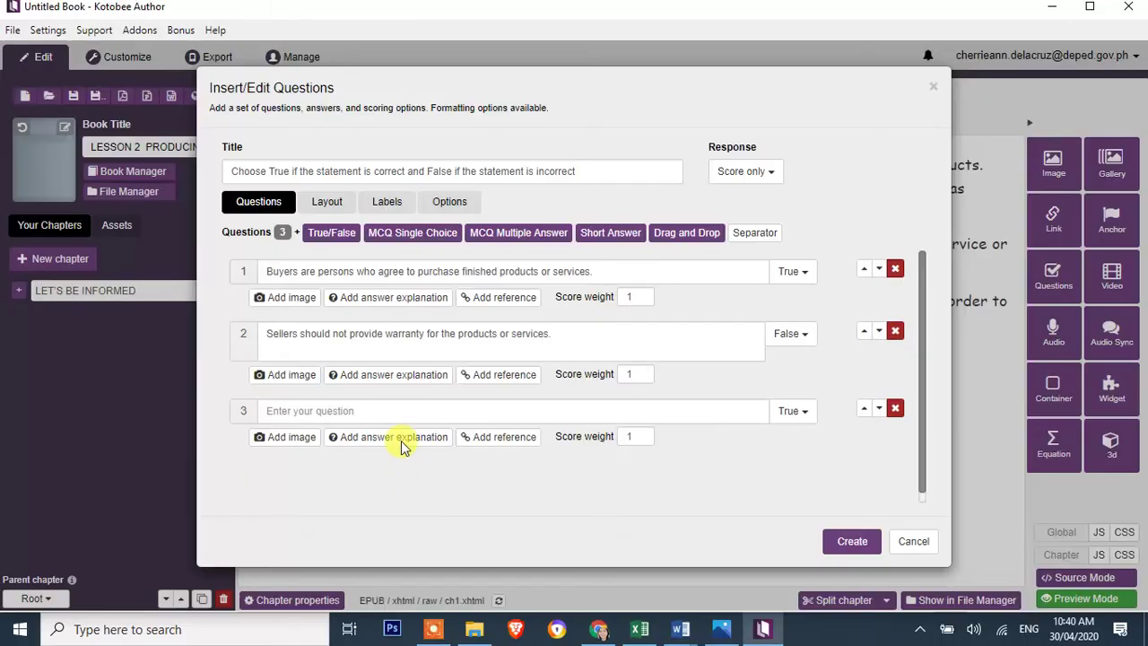
left_click(310, 408)
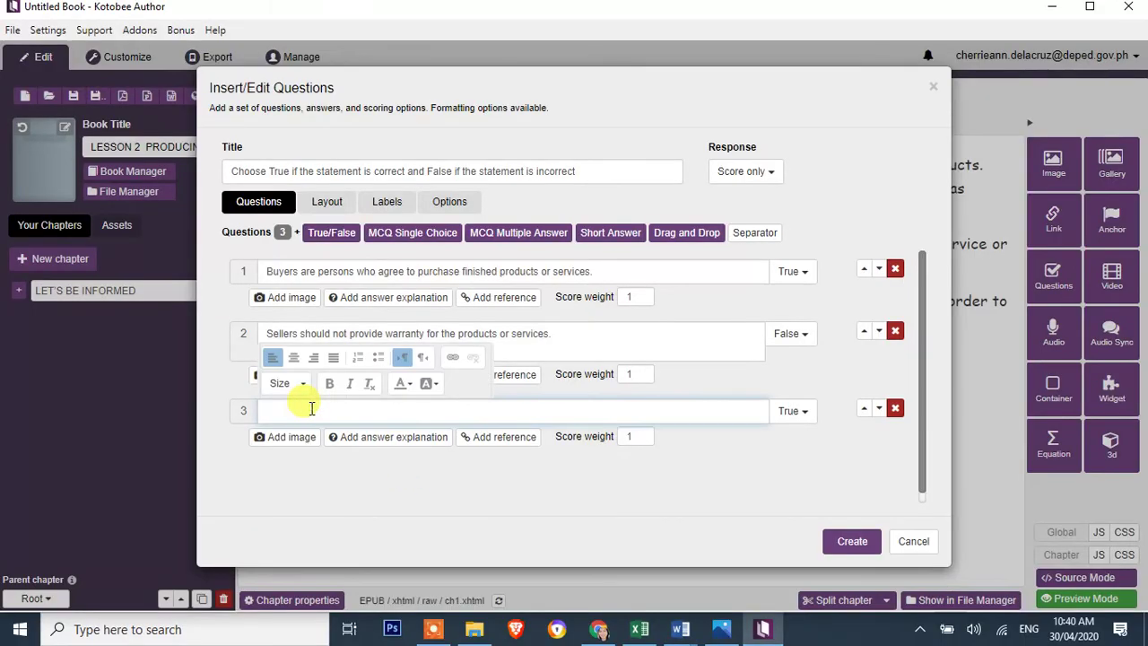
key("ctrl+v")
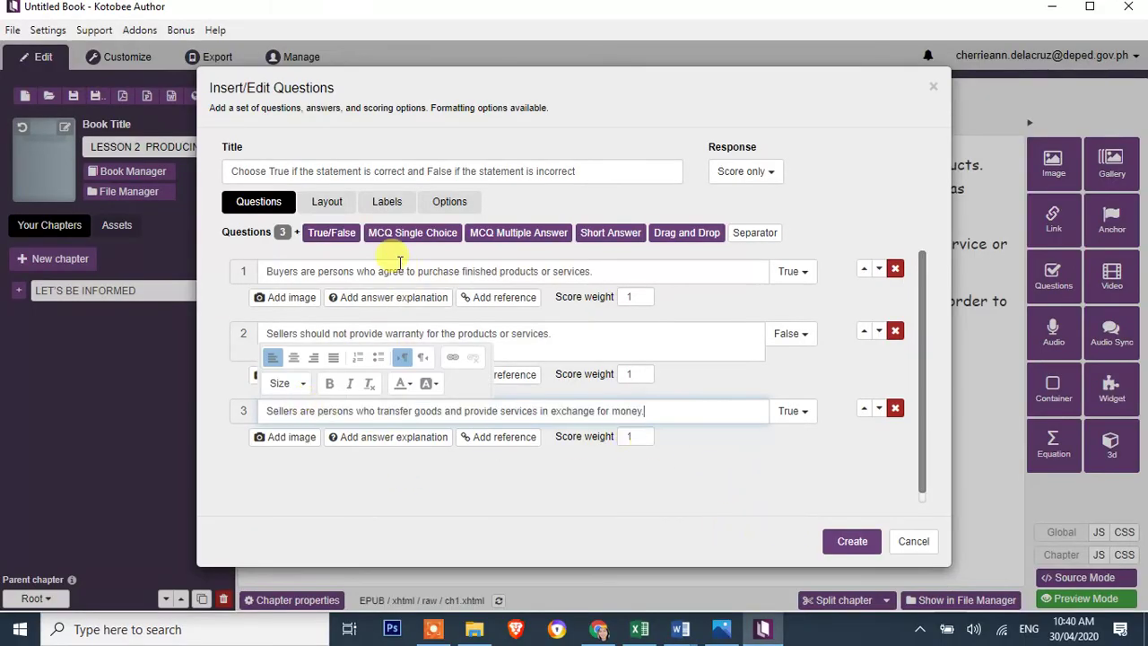
Add a fourth True/False question with statement 4 from the Word document, "Sellers should make business fairly with buyers."
left_click(325, 235)
key("alt+Tab")
scroll(442, 446, "down", 1)
scroll(442, 446, "down", 1)
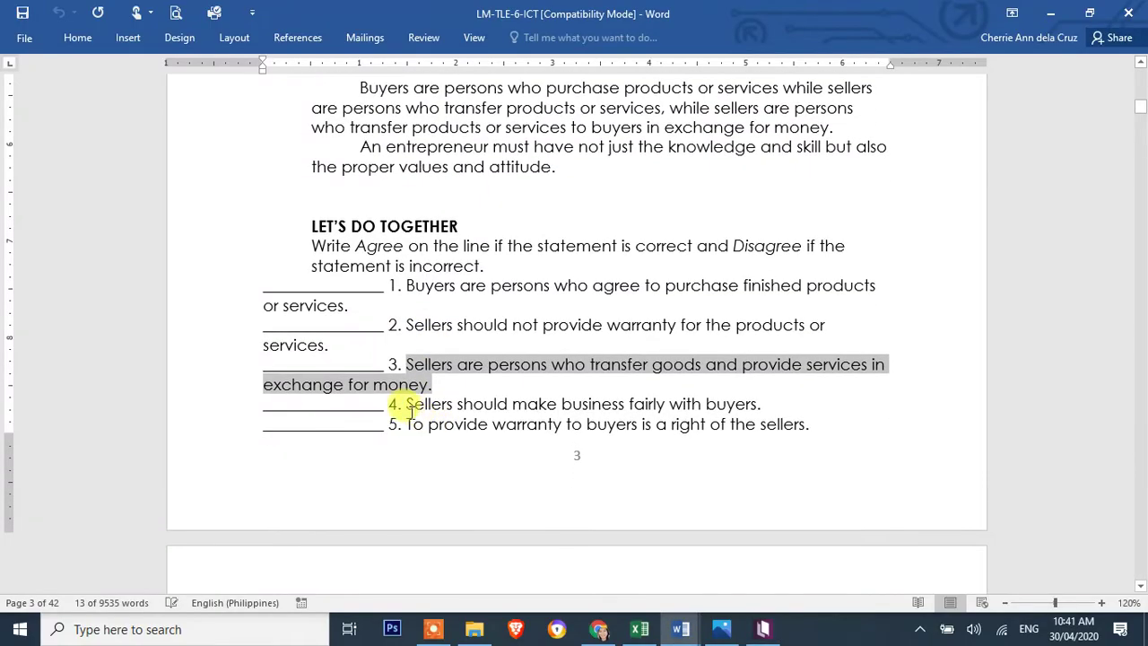
left_click_drag(408, 404, 745, 401)
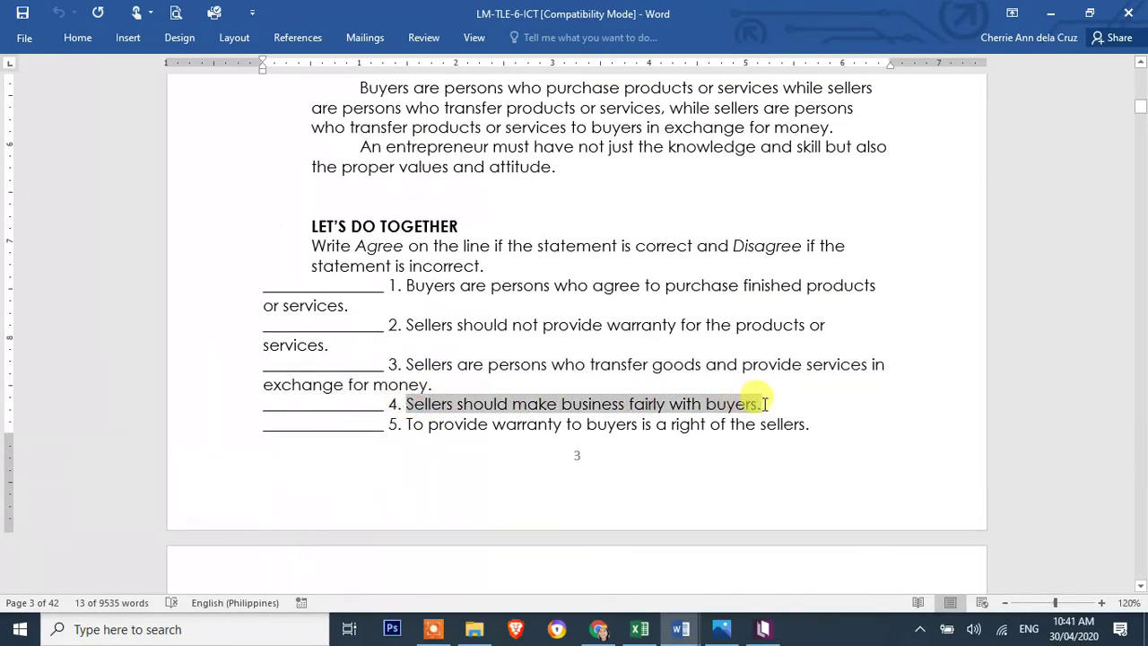
key("ctrl+c")
key("alt+Tab")
left_click(315, 469)
key("ctrl+v")
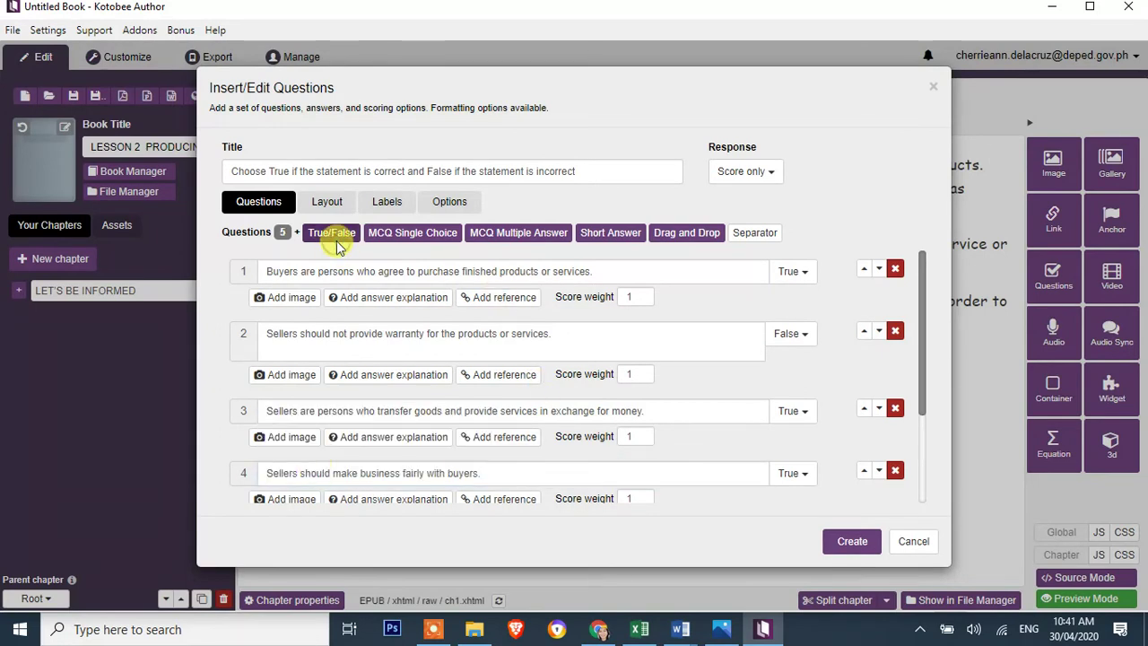
Copy the Word sentence beginning "An entrepreneur must have not just the knowledge" into the fifth True/False question and create the question set
key("alt+Tab")
left_click_drag(358, 147, 536, 175)
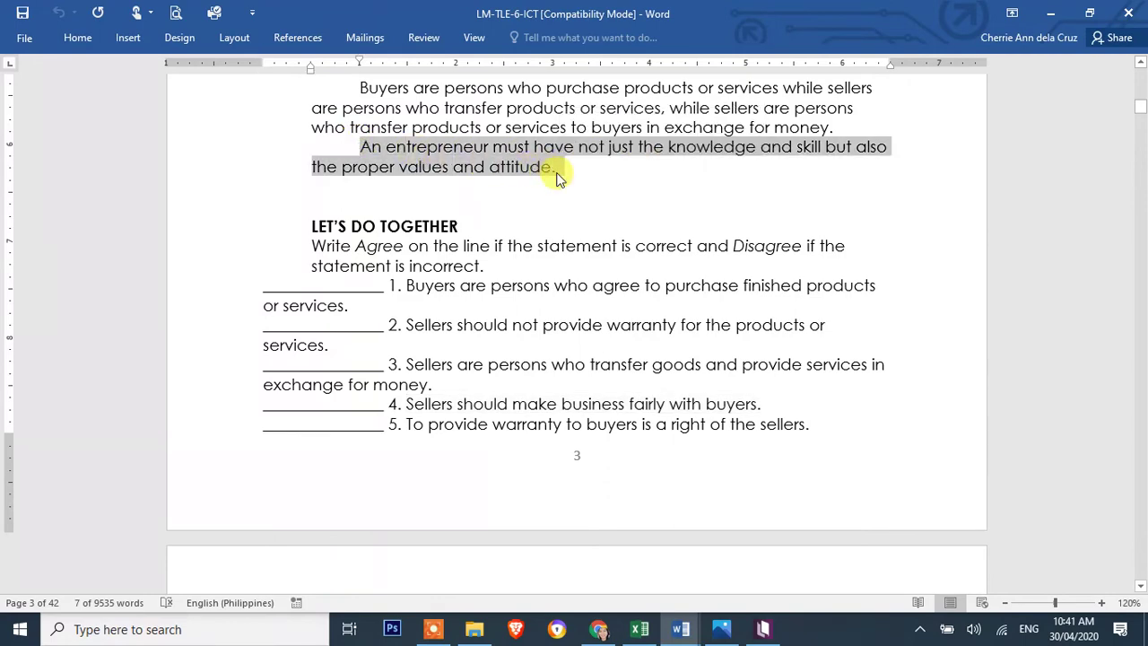
key("alt+Tab")
left_click(304, 474)
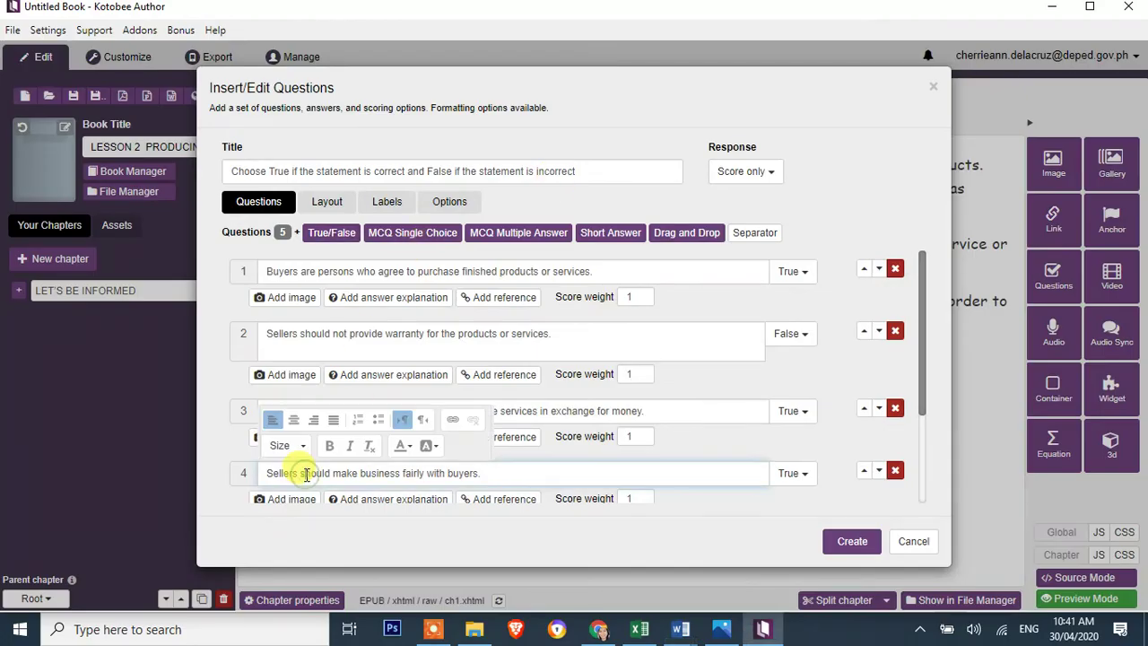
scroll(377, 350, "down", 3)
left_click(327, 400)
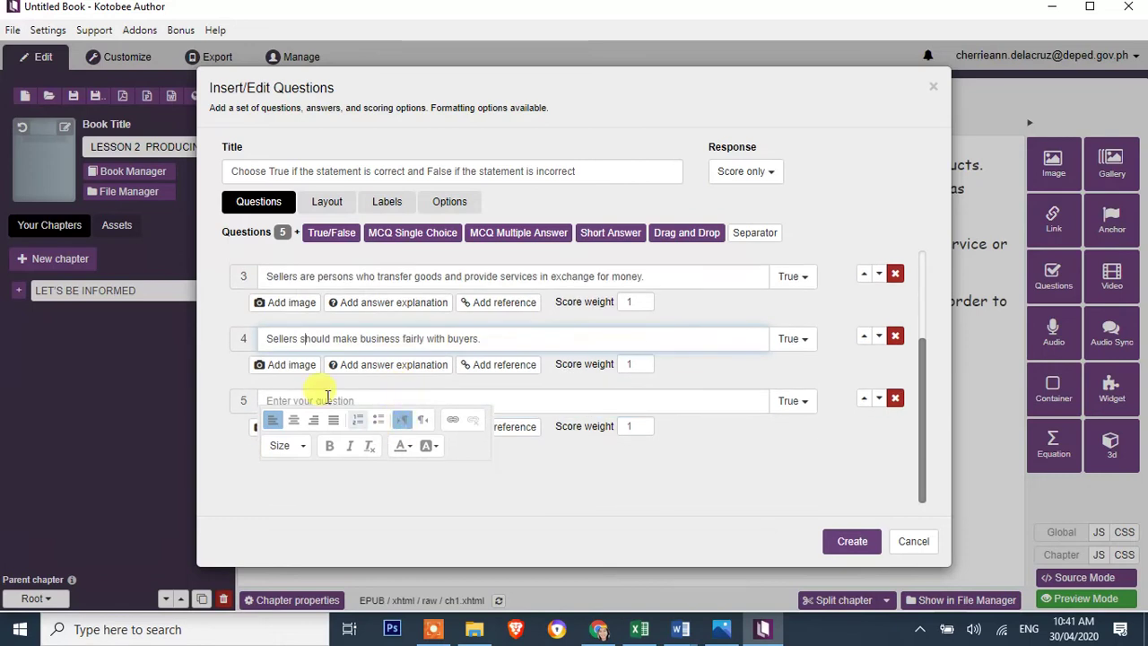
left_click(289, 400)
key("ctrl+v")
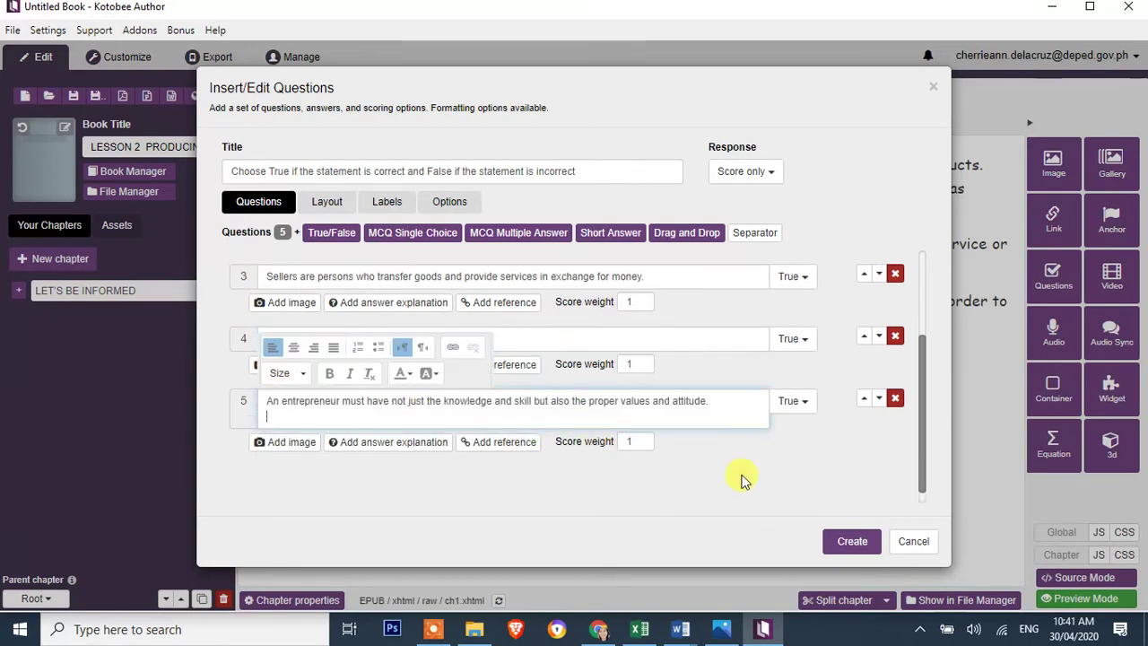
left_click(841, 537)
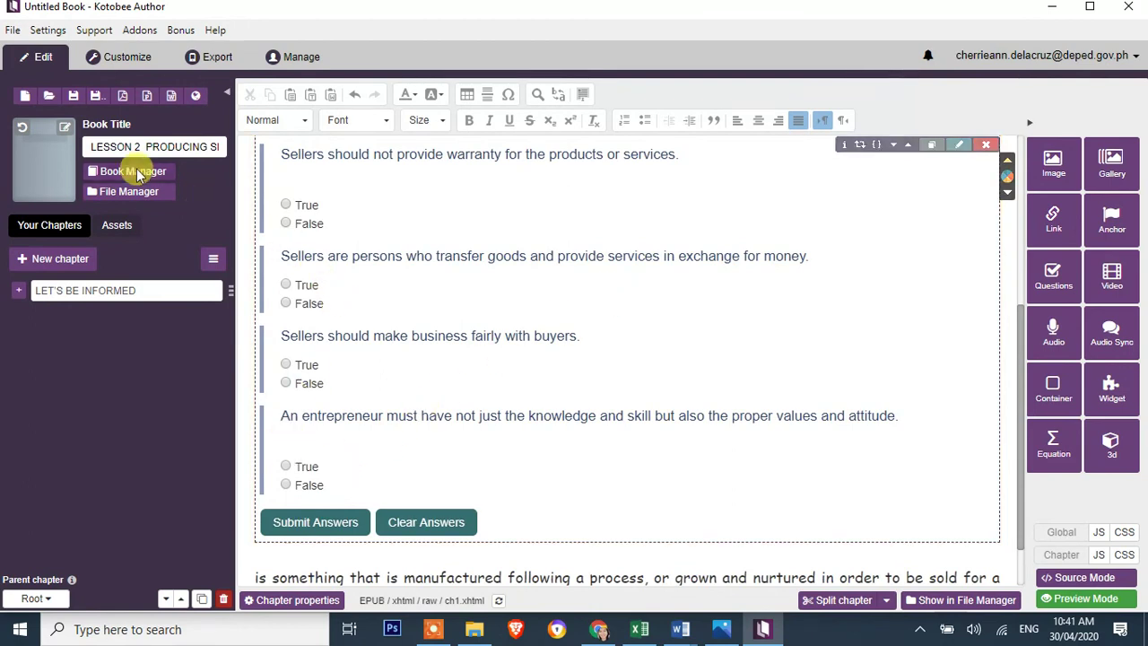
Preview the LET'S BE INFORMED chapter as readers see it and look through the whole question set
left_click(121, 62)
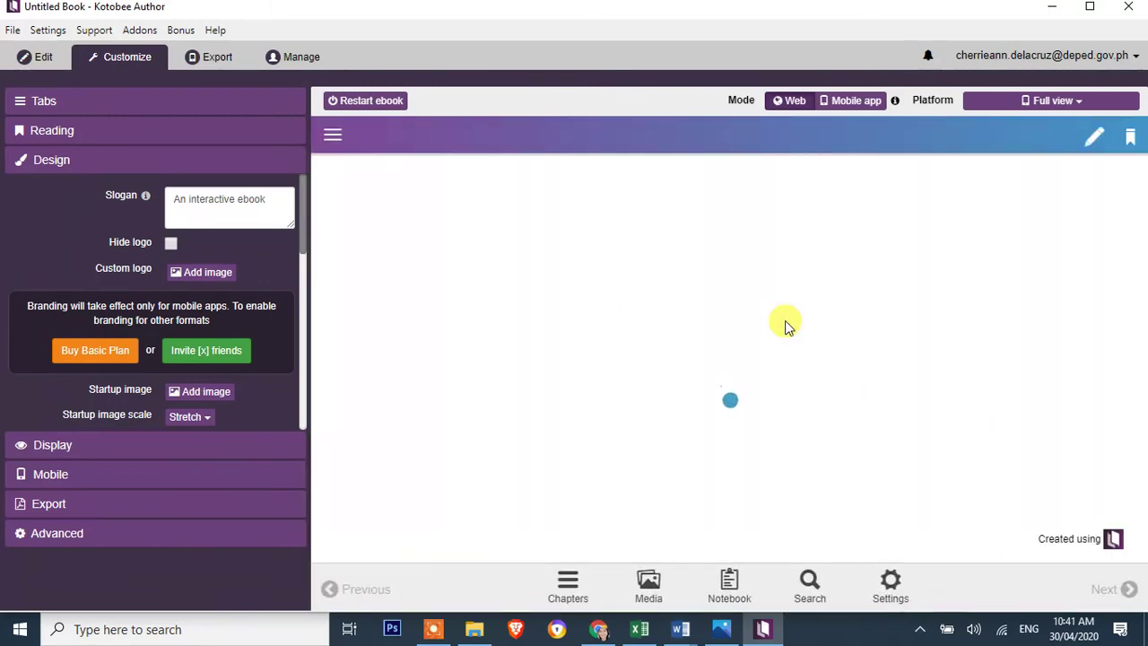
scroll(784, 325, "down", 5)
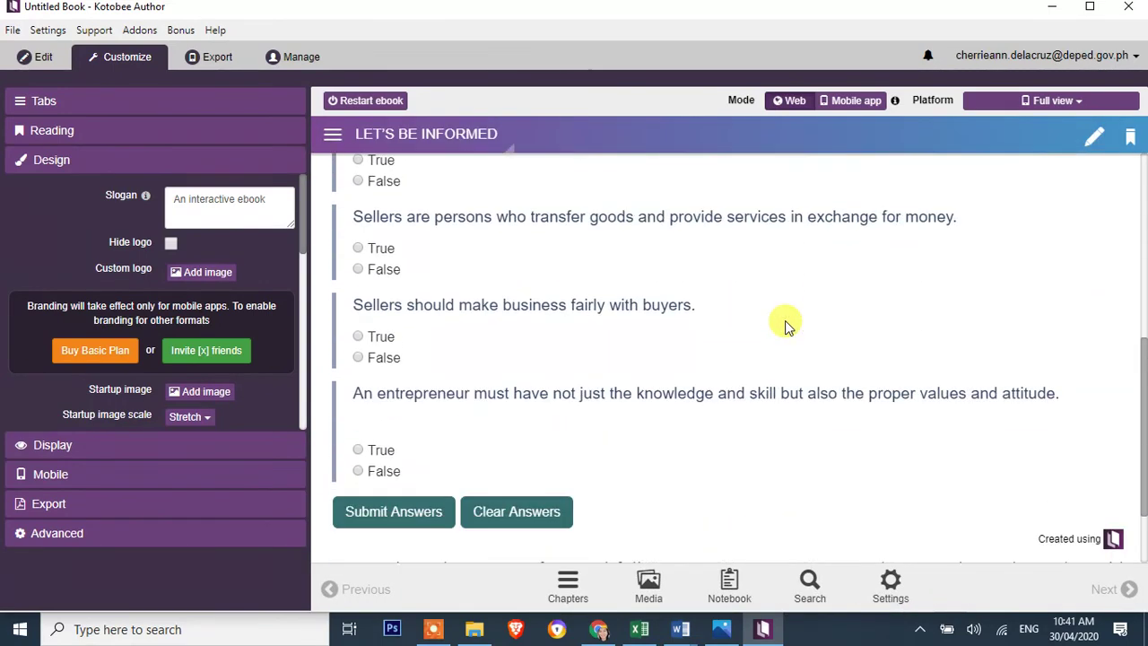
scroll(784, 325, "up", 5)
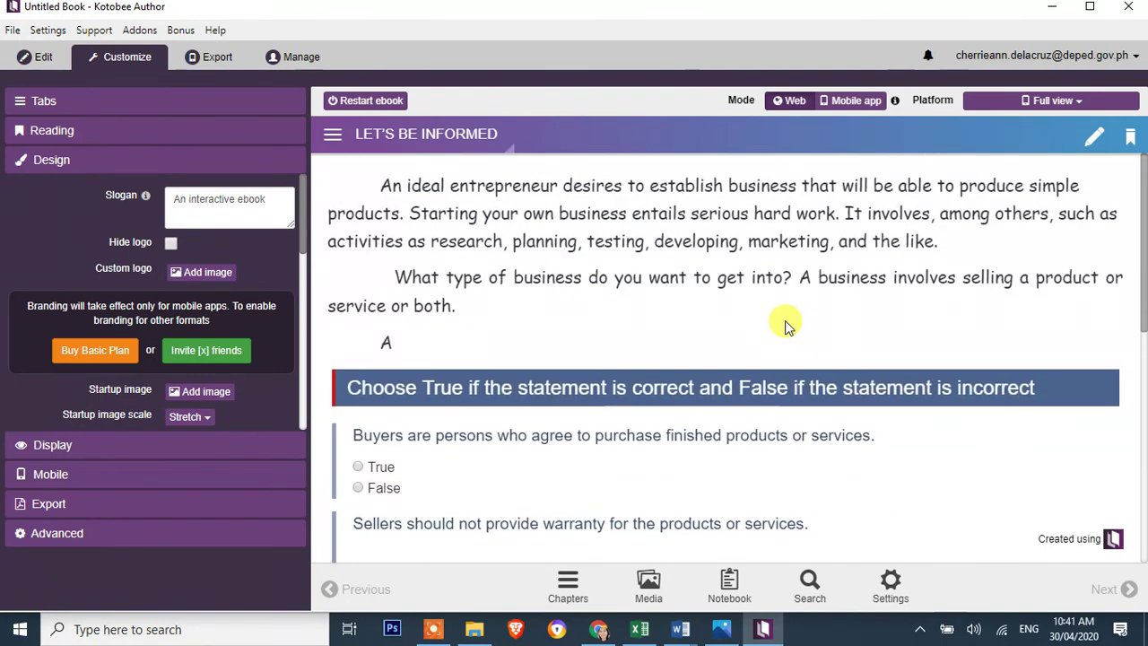
Return to editing the chapter and delete the question set from the LET'S BE INFORMED text
left_click(45, 58)
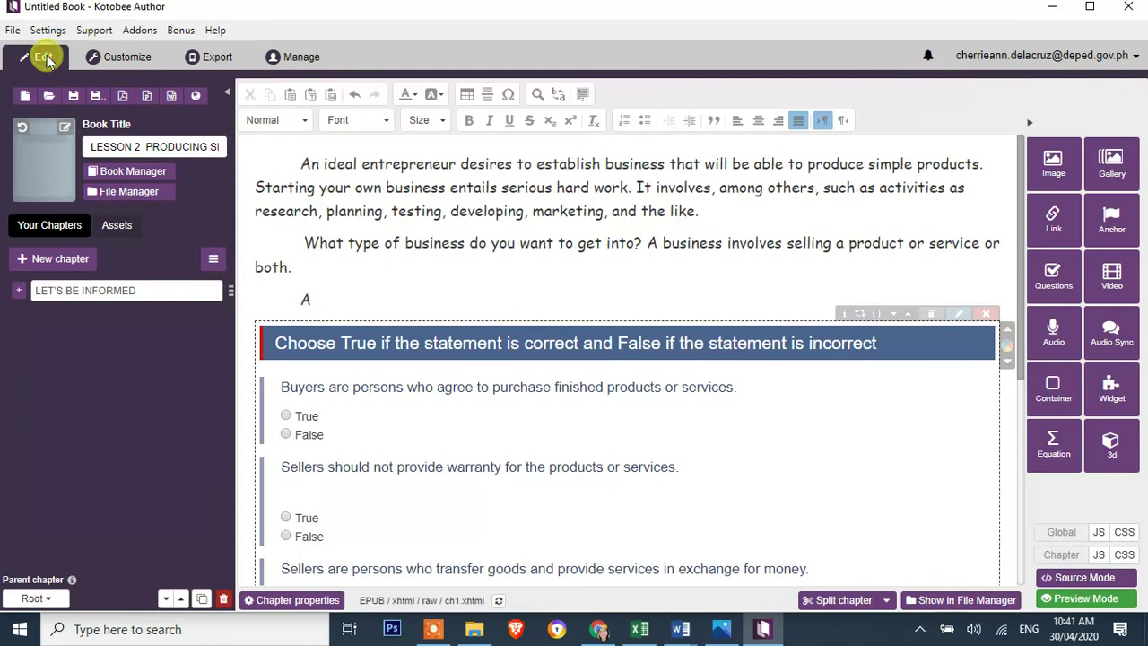
left_click(989, 316)
left_click(679, 198)
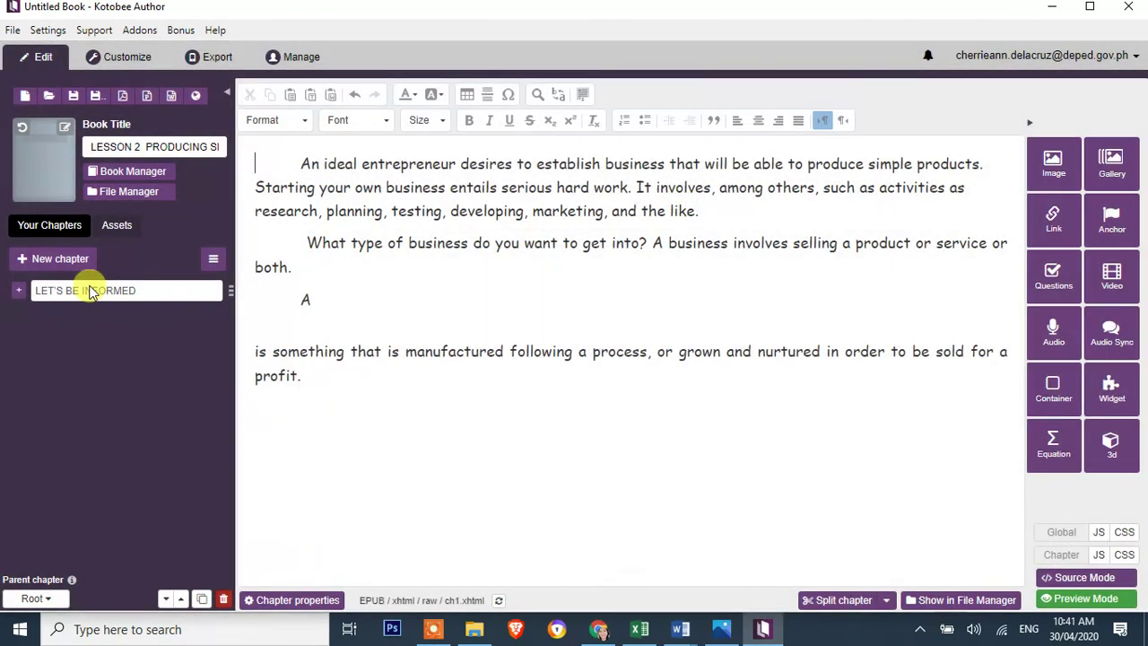
Add a new chapter with a reflowable layout and name it "Quiz"
left_click(41, 264)
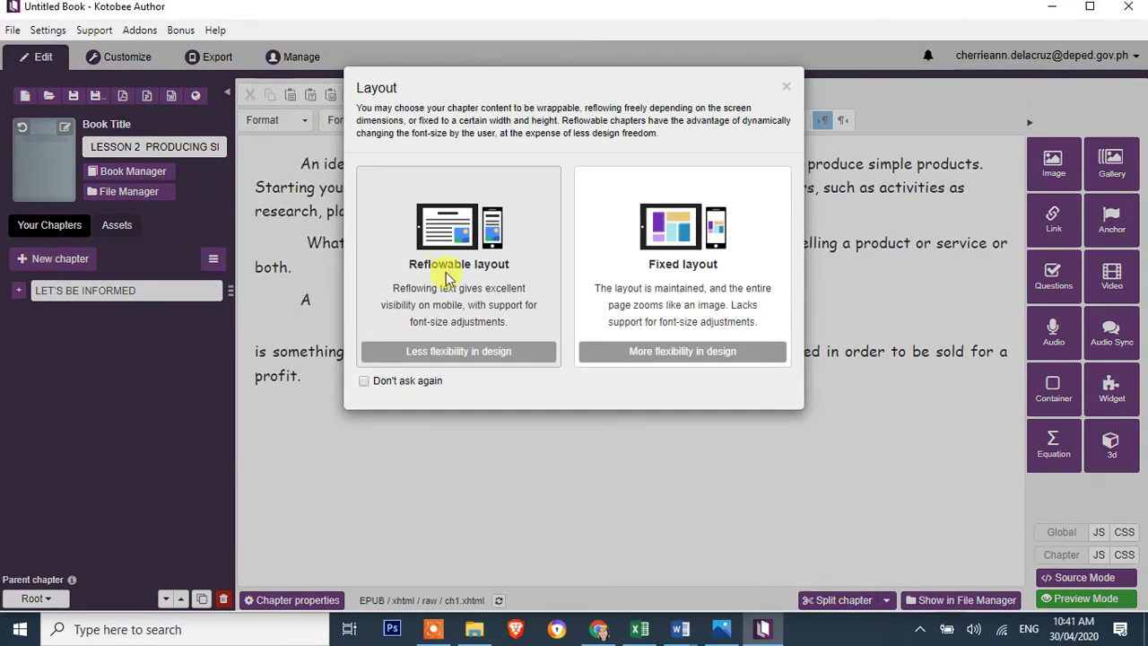
left_click(497, 216)
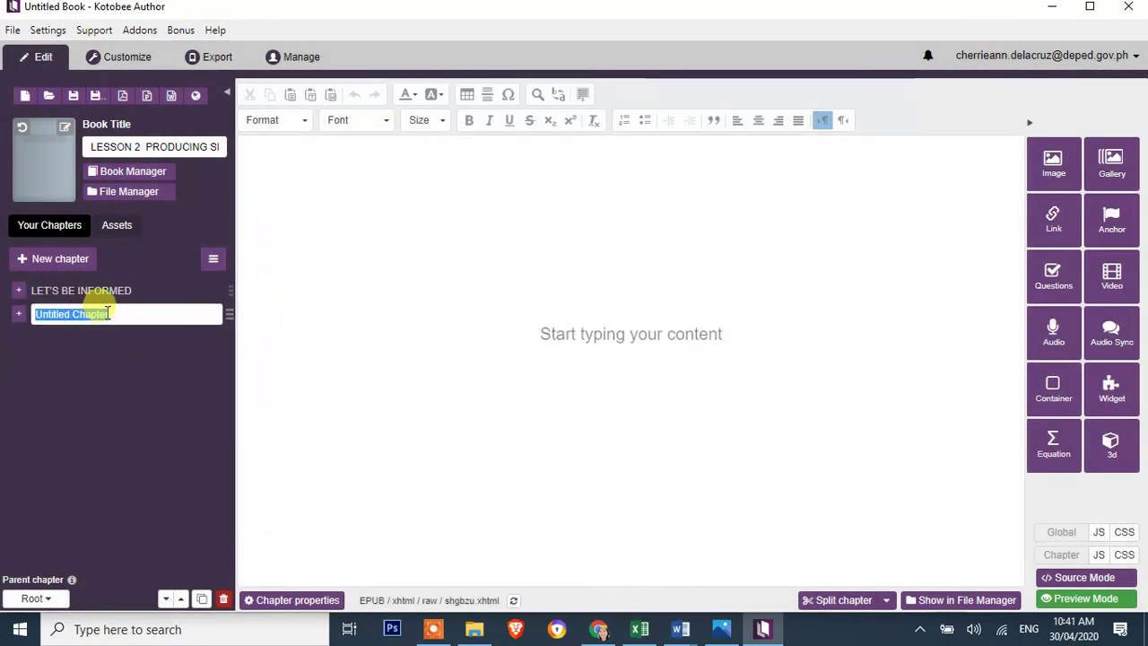
type("Quiz")
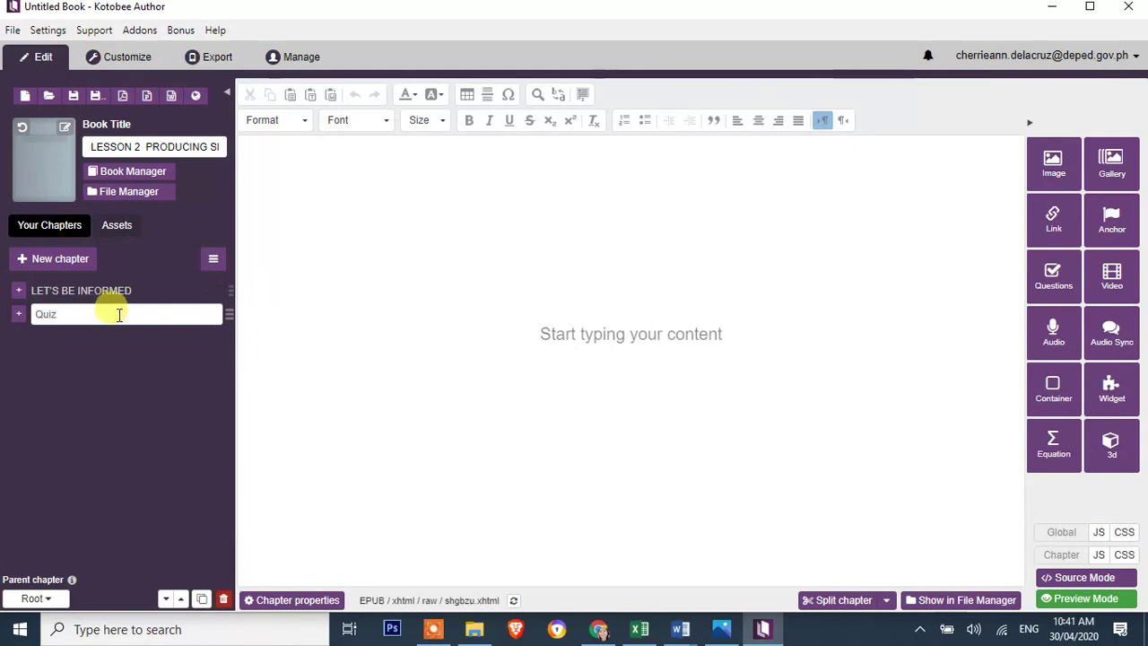